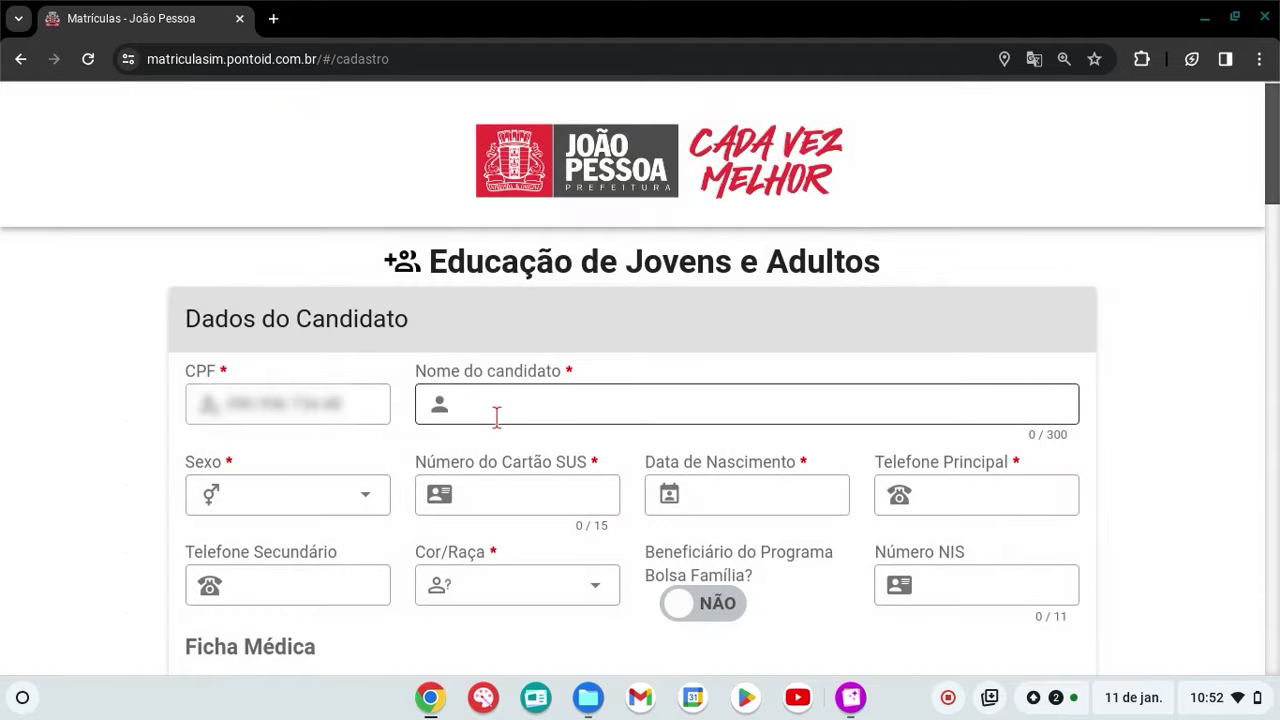
Enter the candidate's full name and set Sexo to Masculino
click(496, 416)
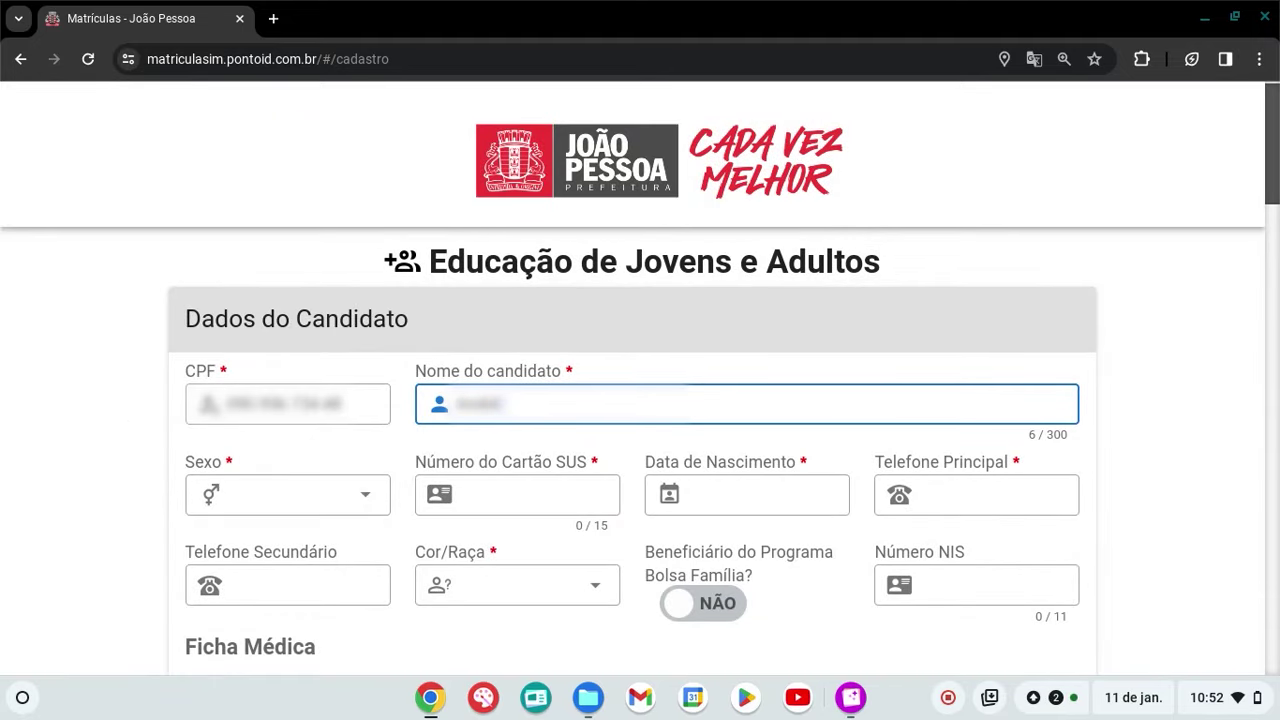
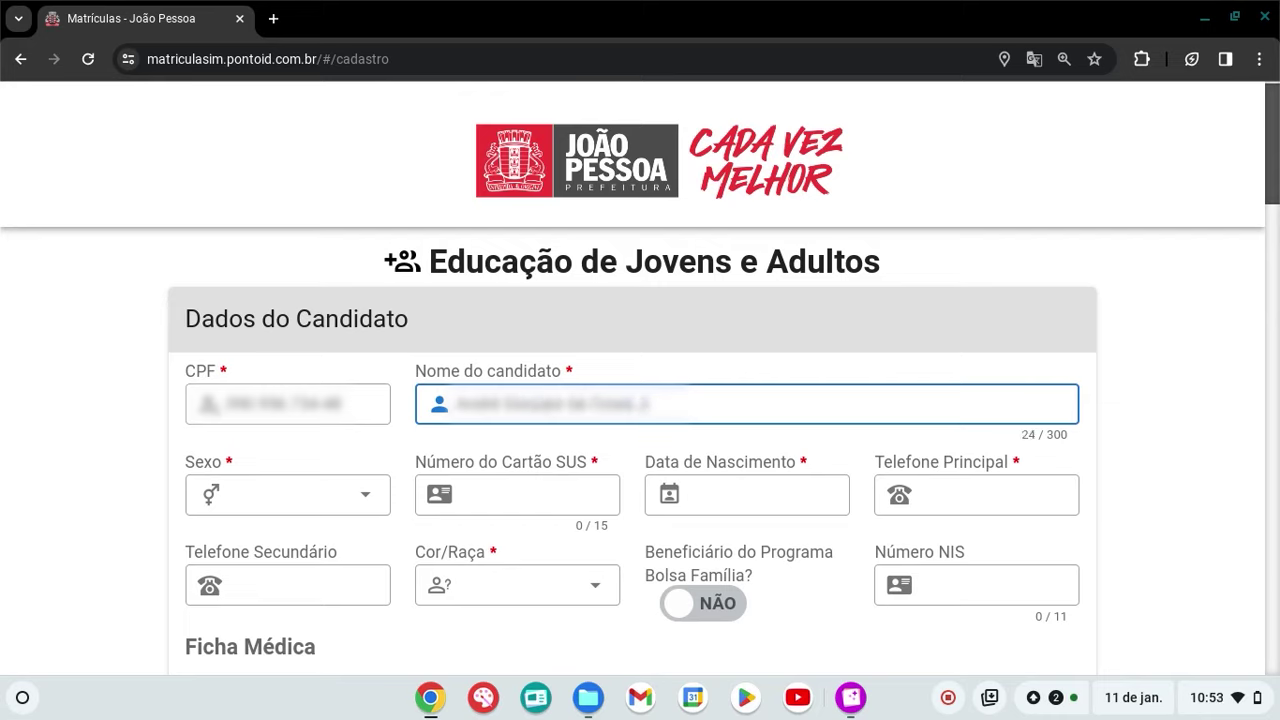
click(369, 499)
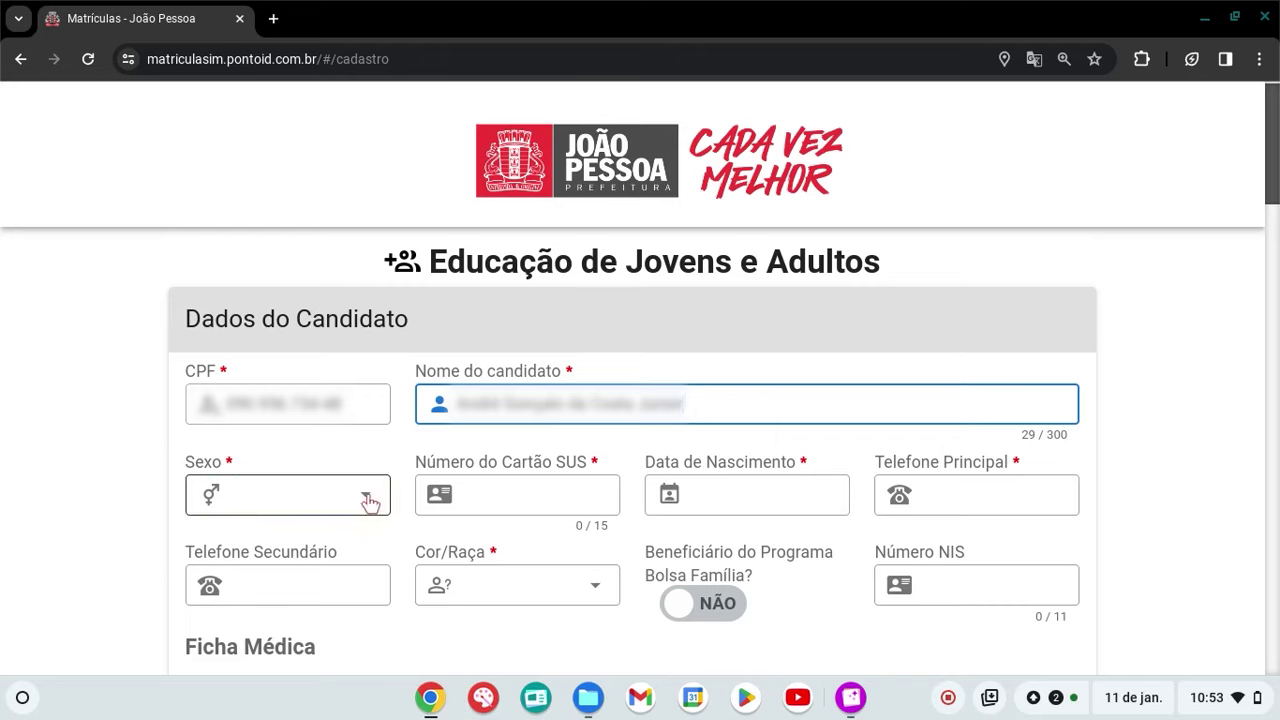
click(369, 499)
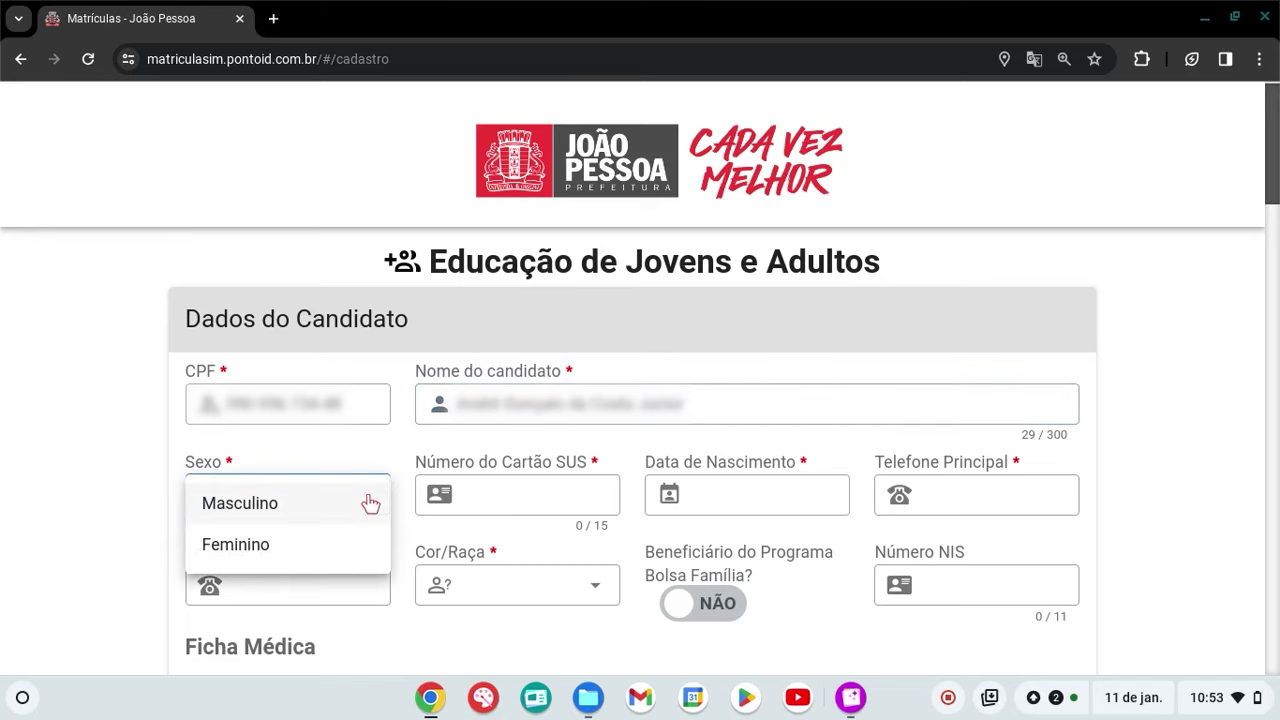
click(369, 499)
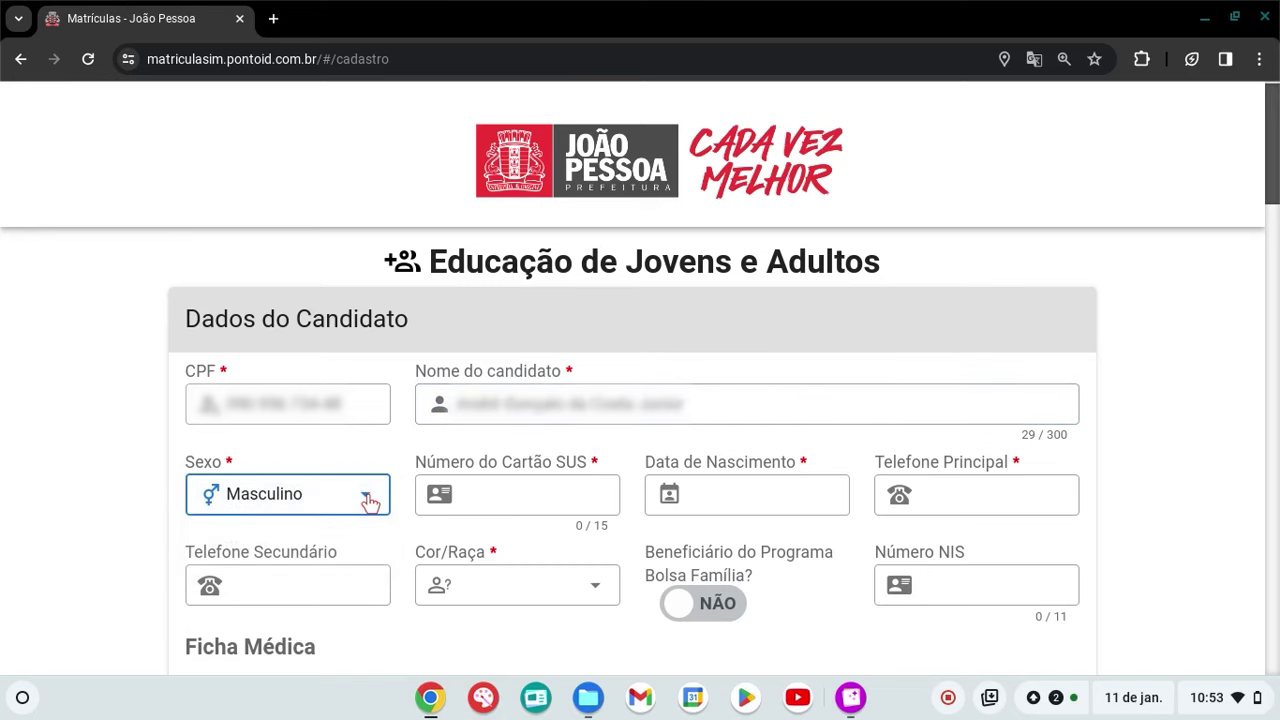
Fill in the candidate's SUS card number, birth date and main phone number
click(523, 506)
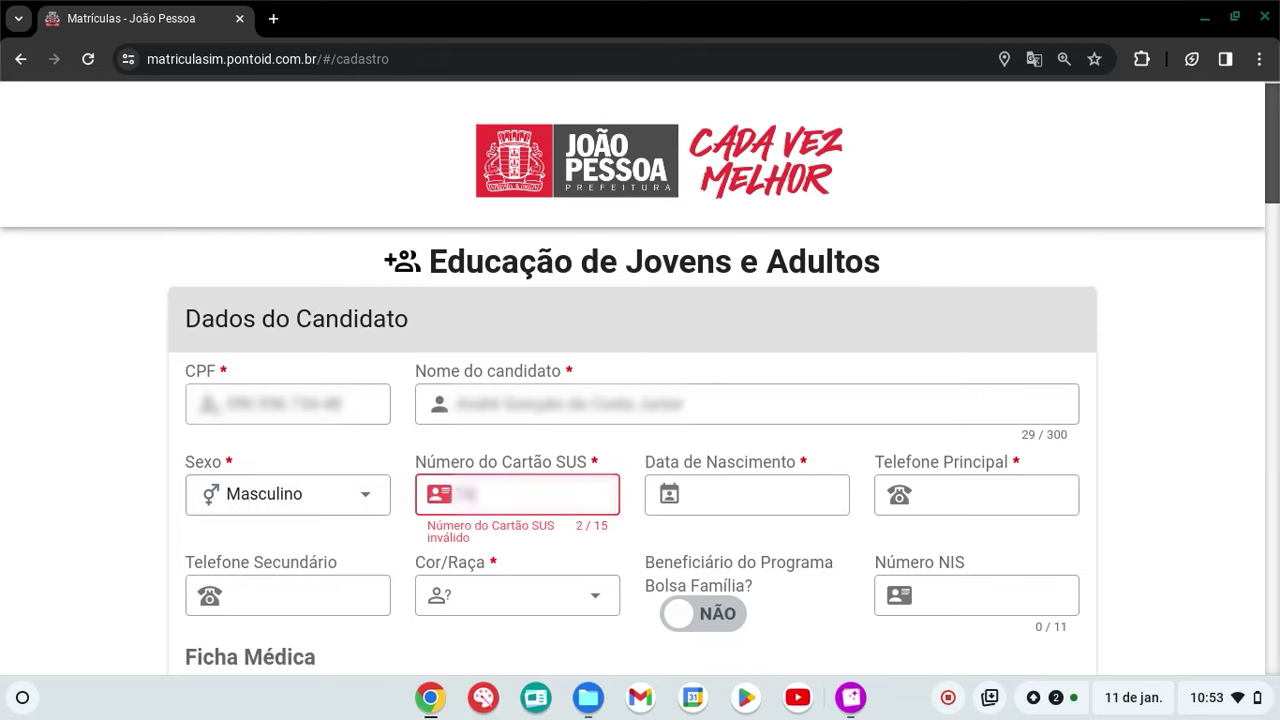
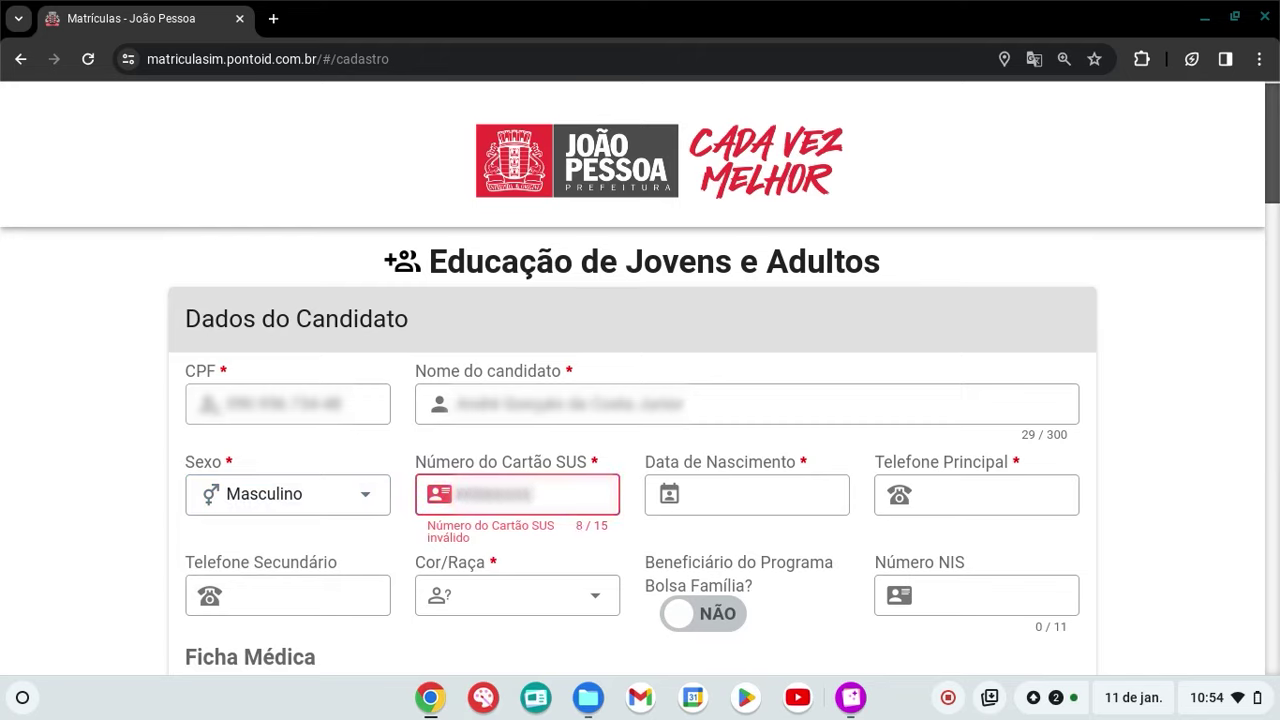
click(785, 495)
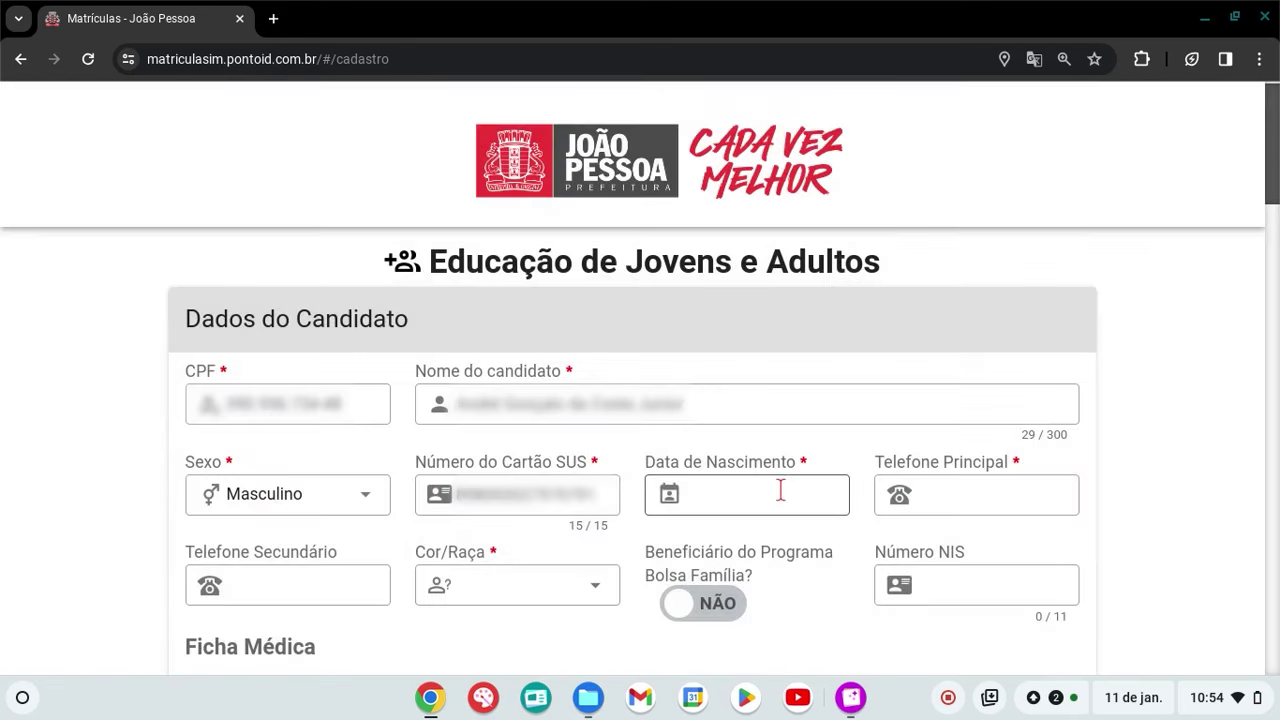
text(2)
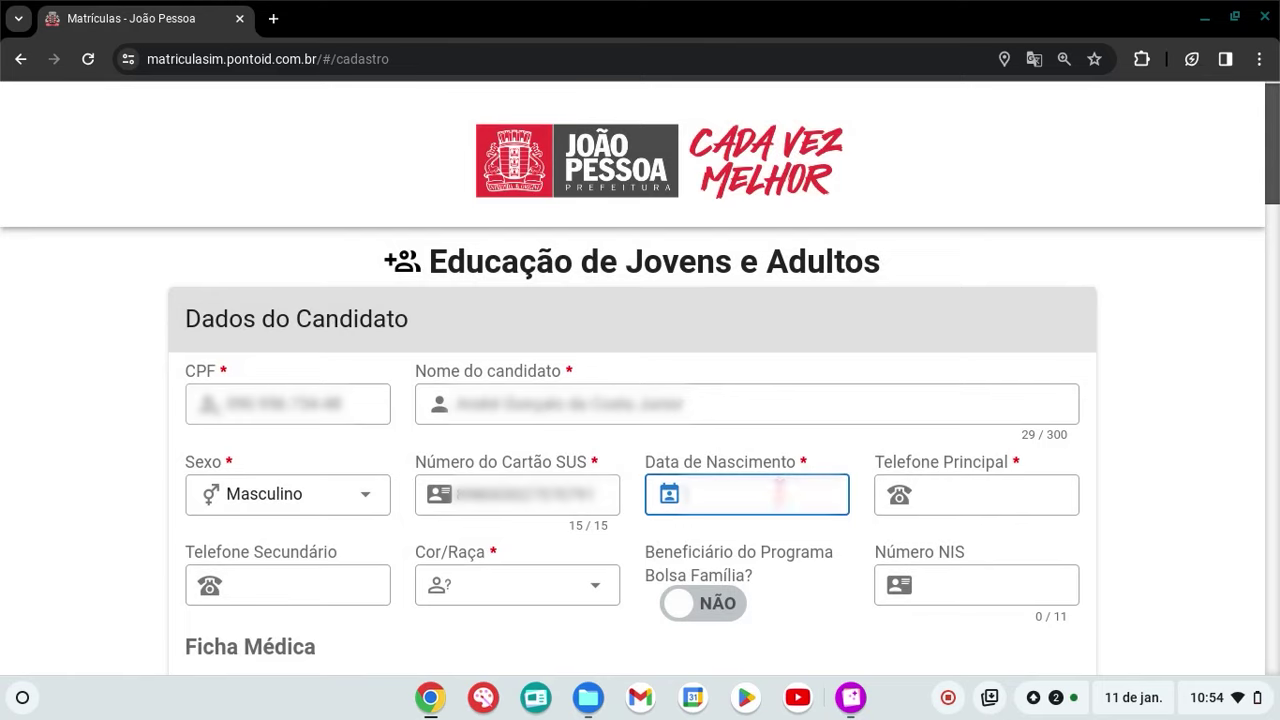
text(3021996)
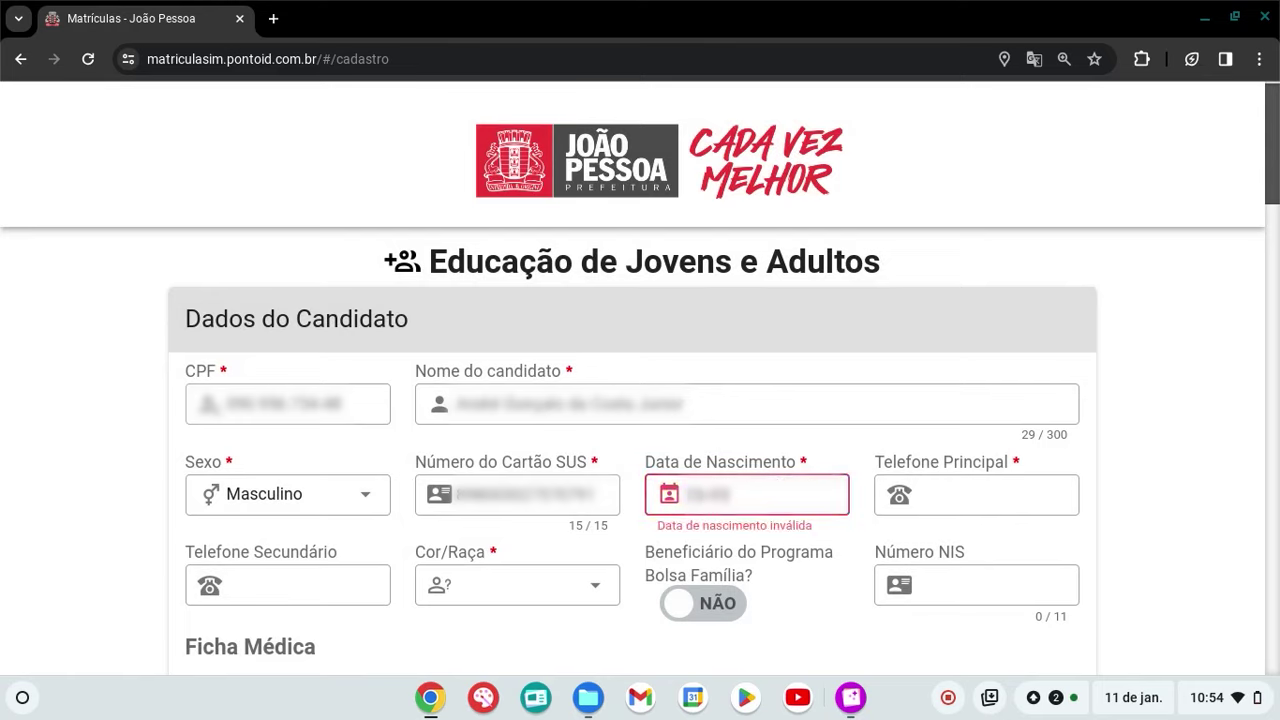
click(946, 497)
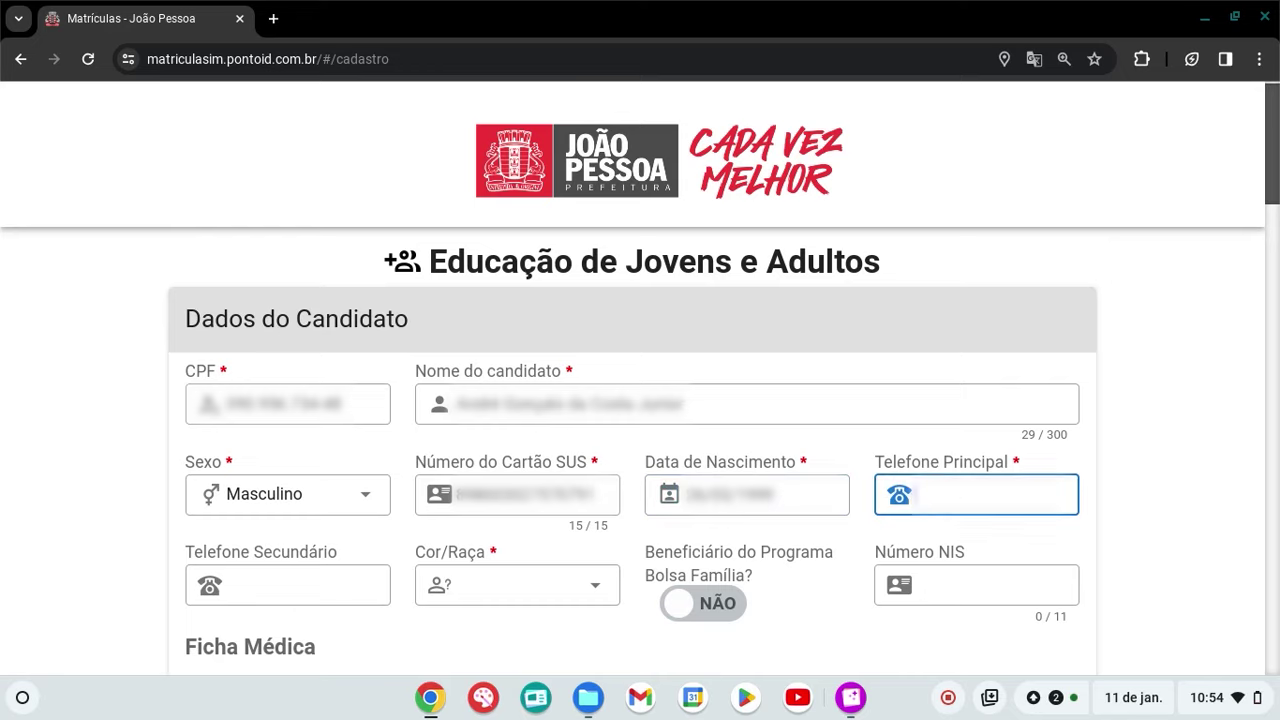
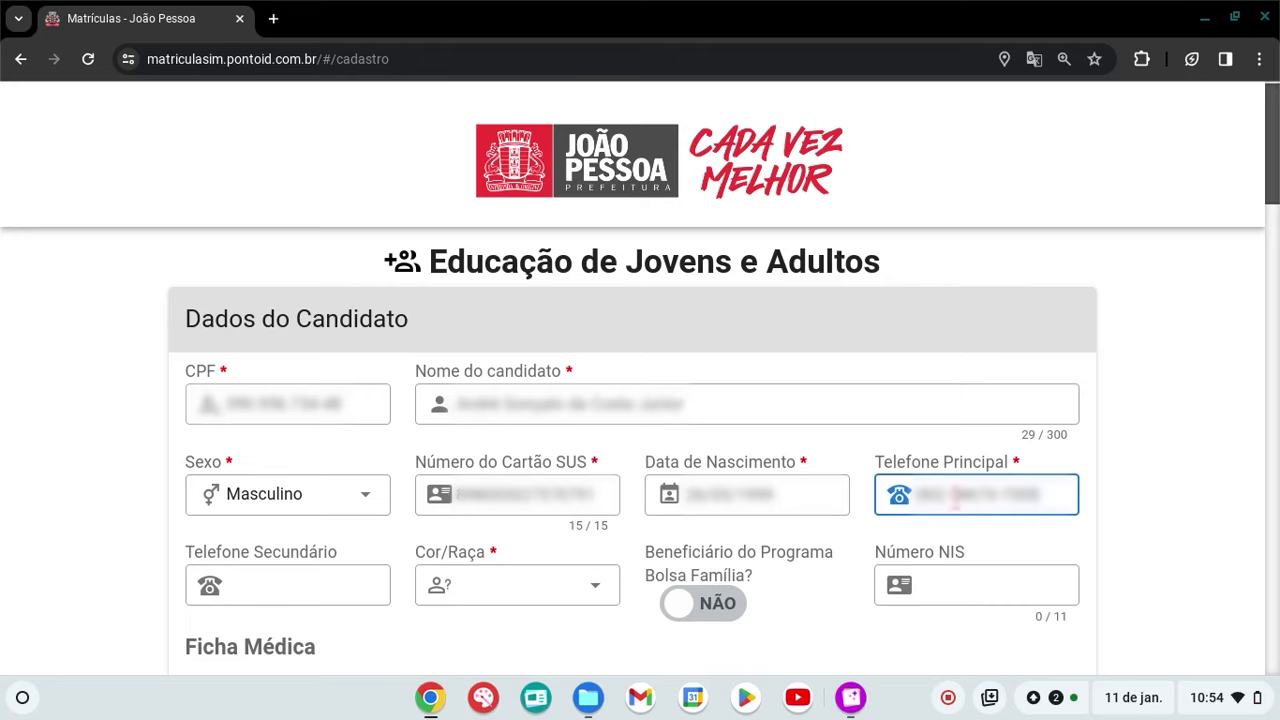
Choose Branca for Cor/Raça, leaving the Bolsa Família beneficiary answer at NÃO
click(590, 597)
click(519, 468)
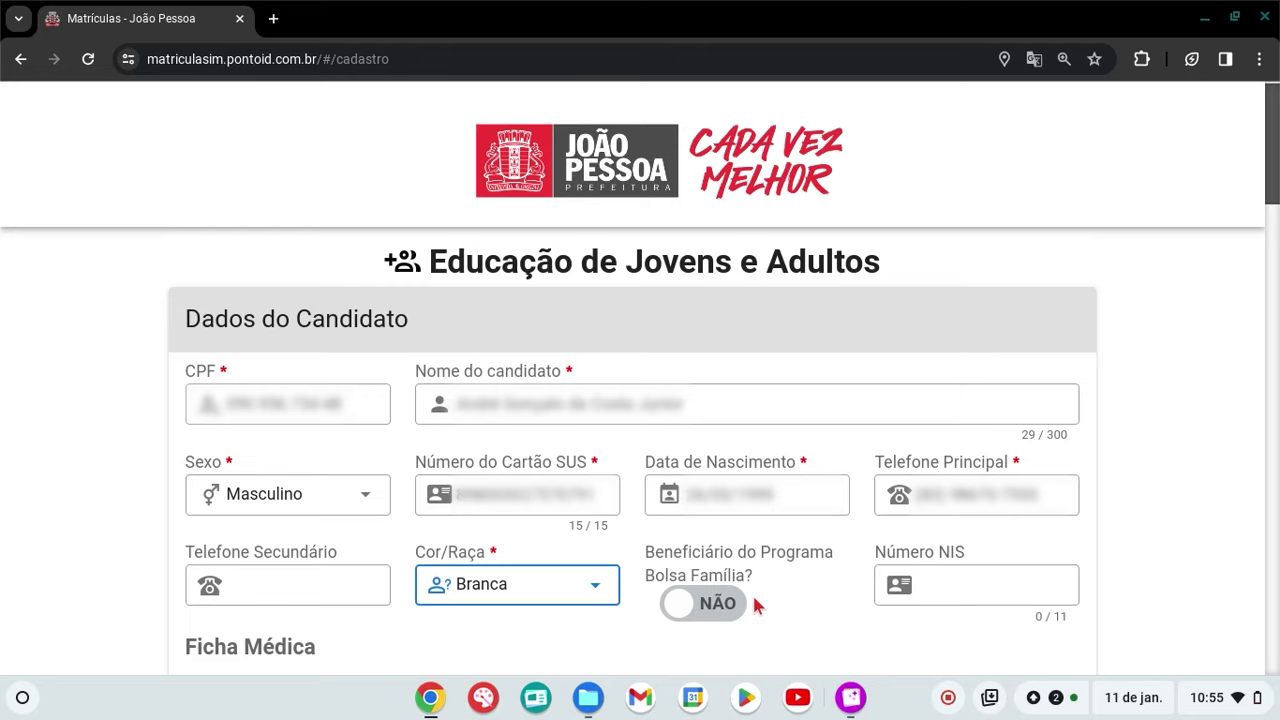
click(722, 603)
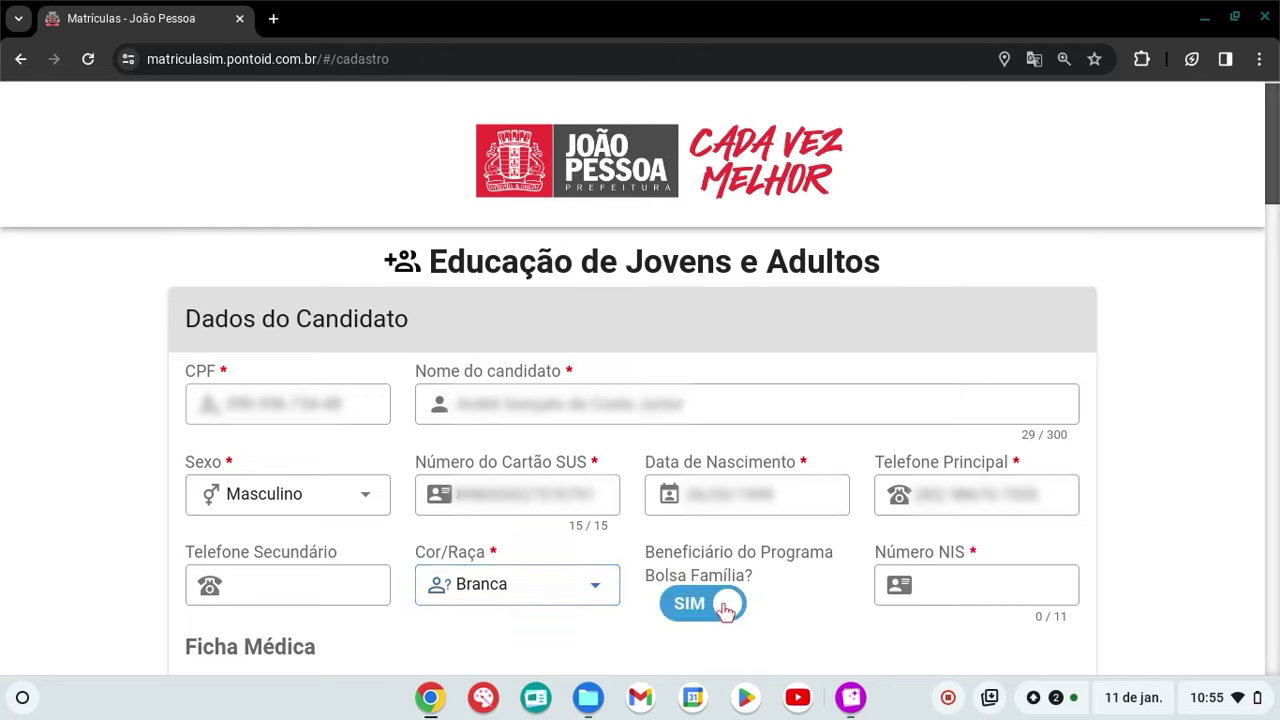
click(908, 586)
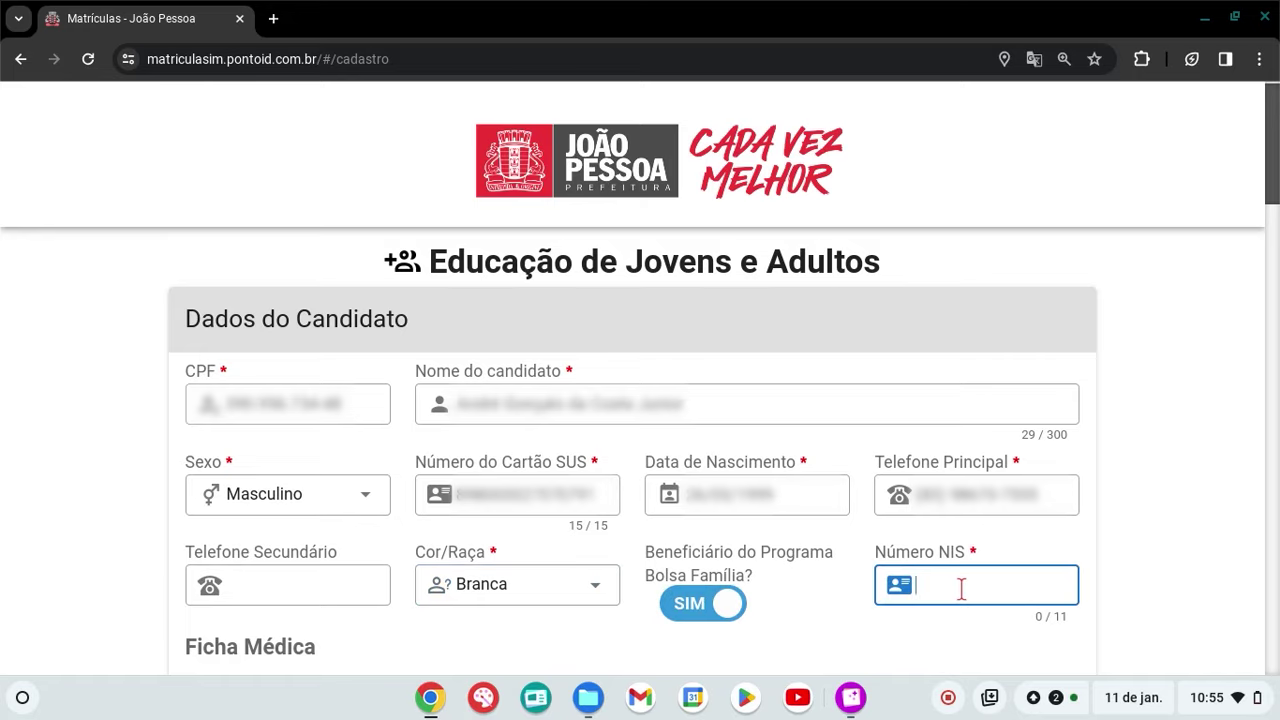
click(736, 604)
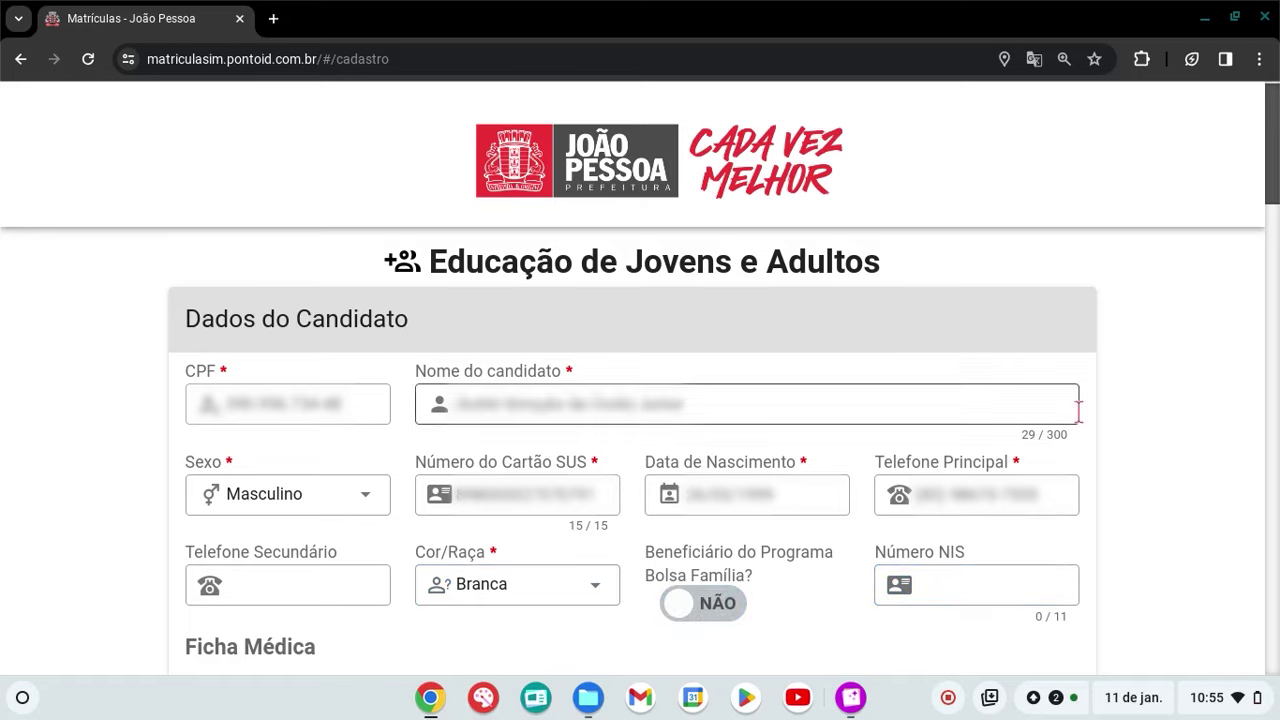
In Ficha Médica, try Estudante com Deficiência as SIM, then return it to NÃO
scroll(1161, 368, down, 2)
scroll(1163, 389, down, 5)
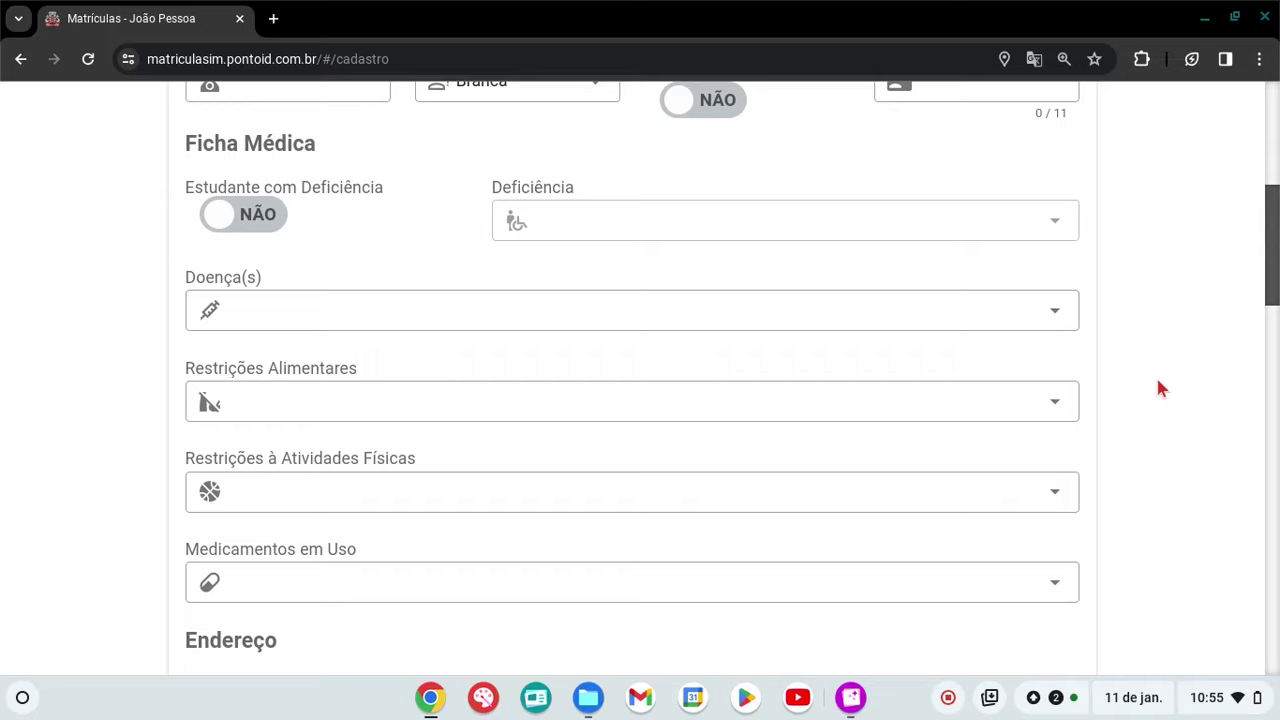
click(257, 218)
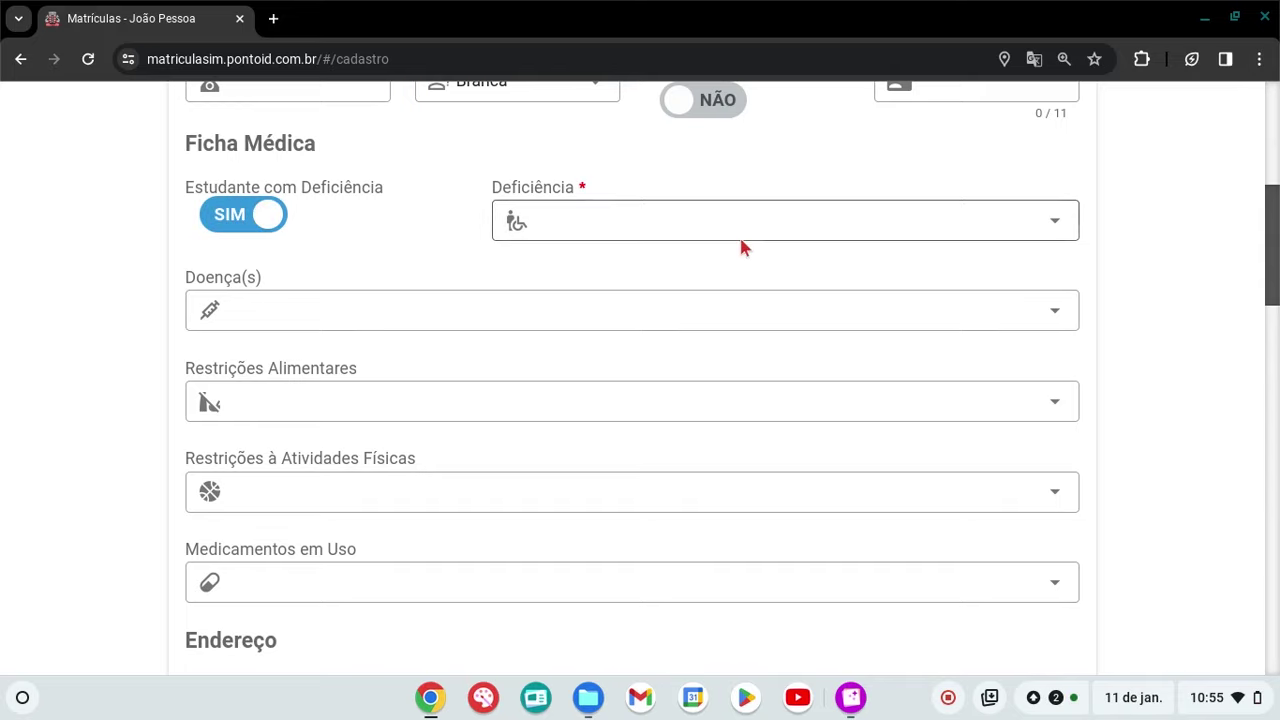
click(1058, 222)
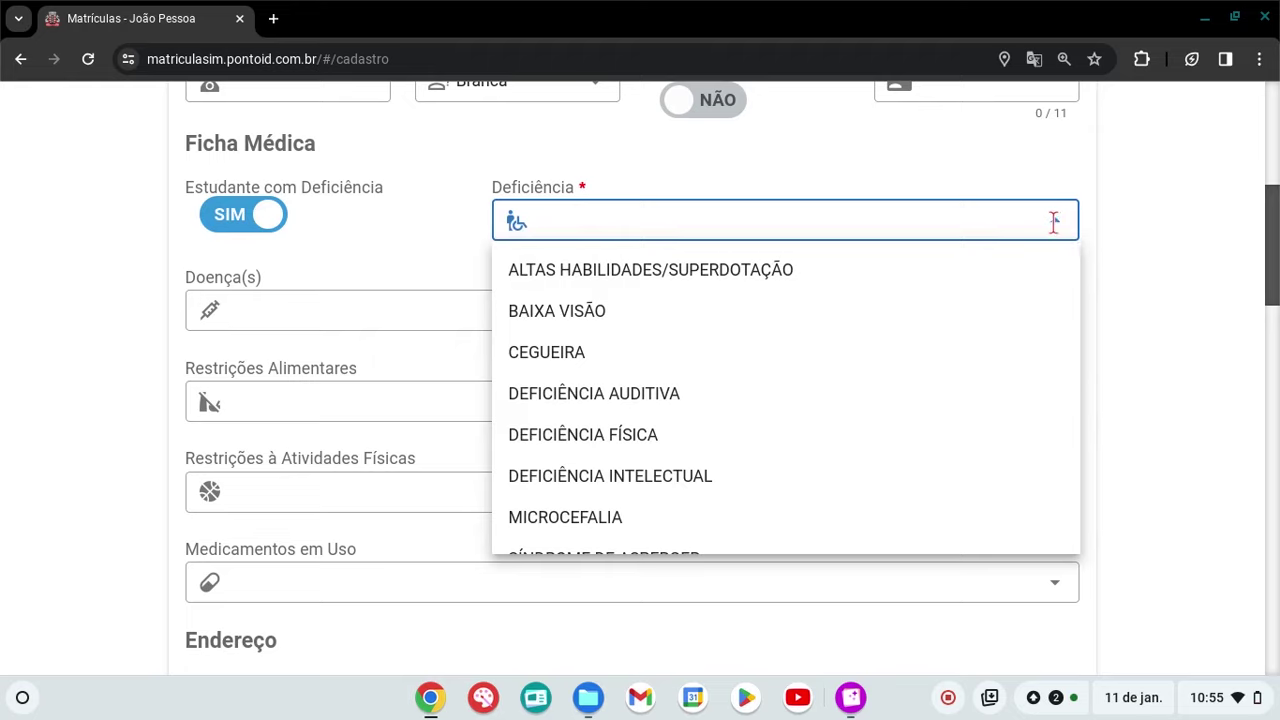
click(322, 240)
click(262, 218)
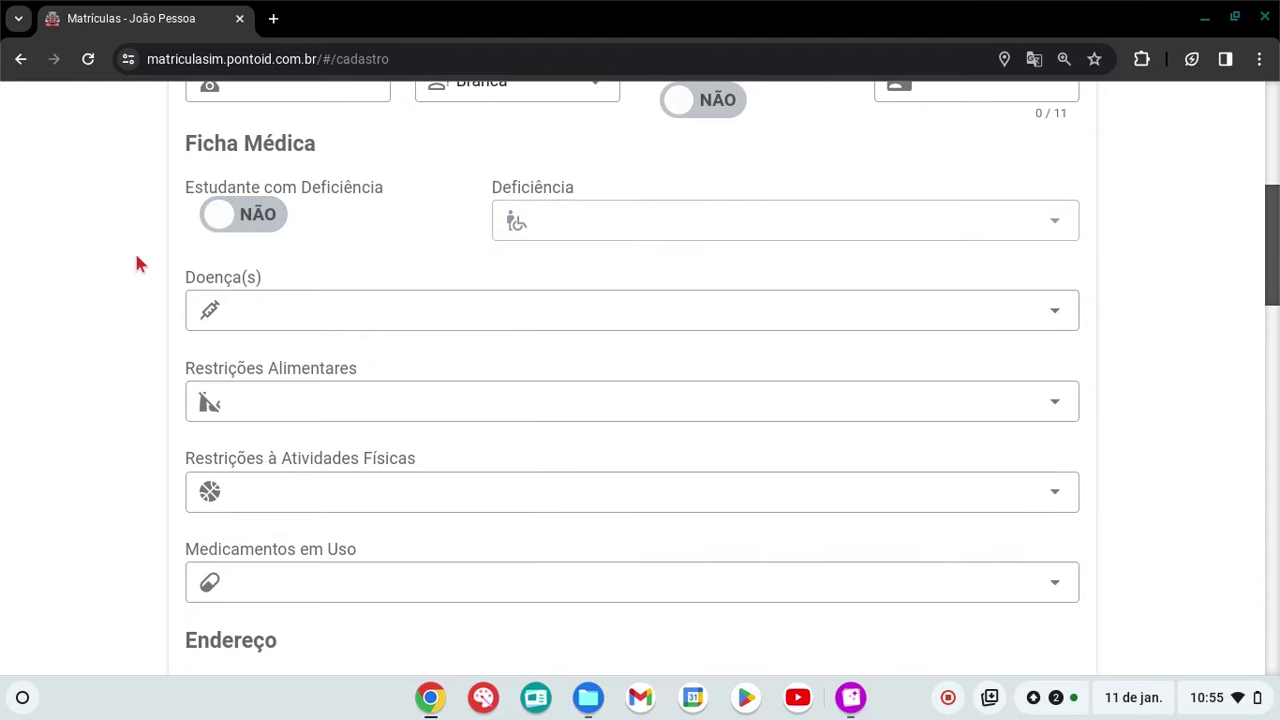
scroll(137, 262, down, 2)
scroll(138, 270, down, 2)
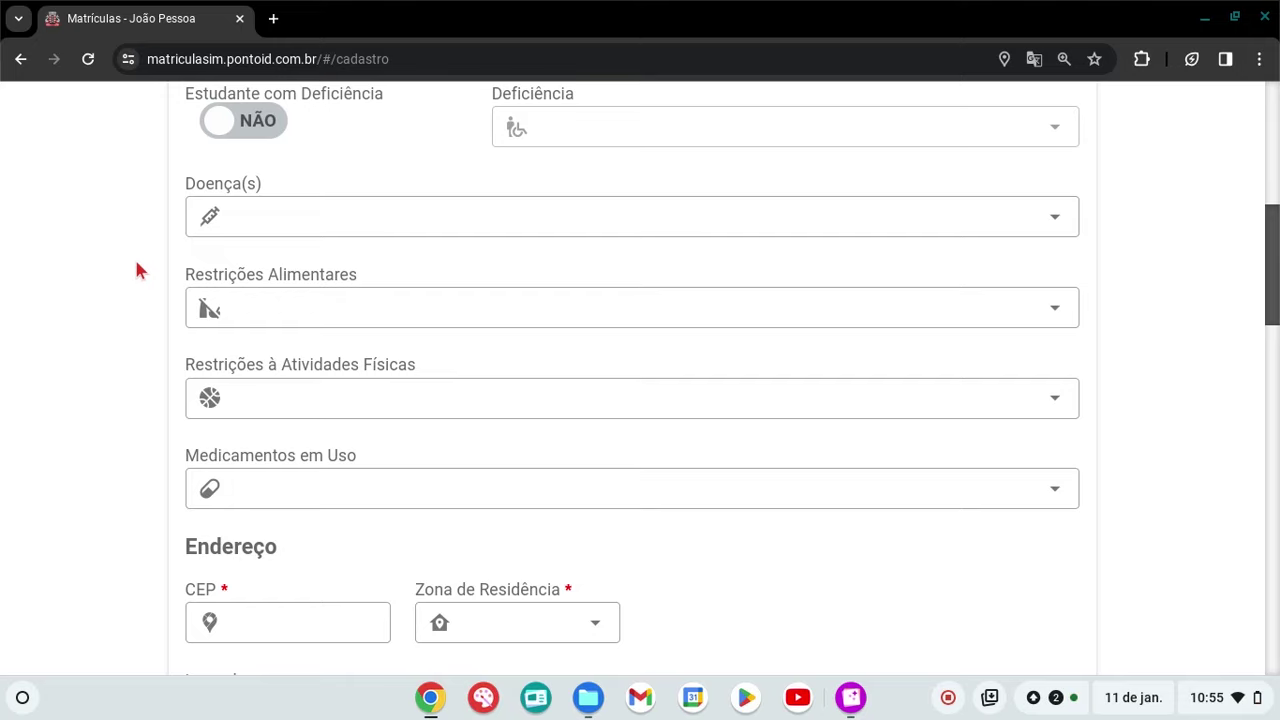
Enter the address postal code and set Zona de Residência to Urbana
scroll(138, 270, down, 4)
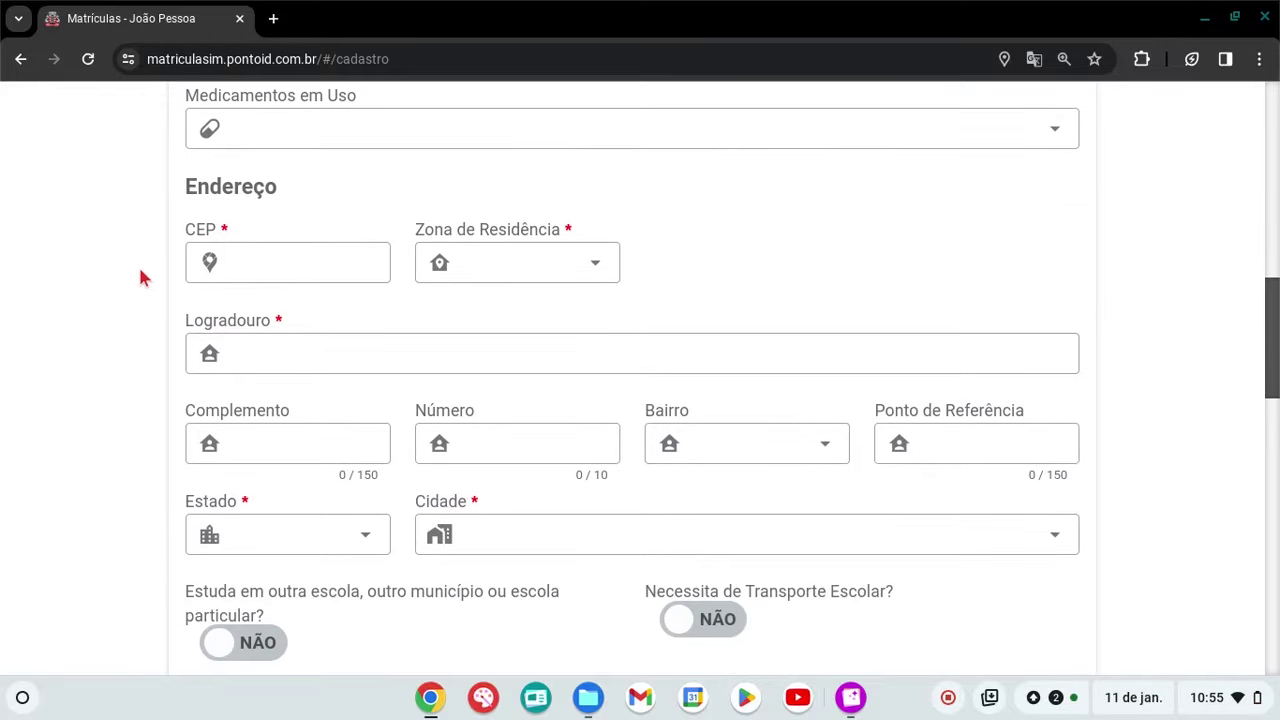
scroll(140, 277, down, 1)
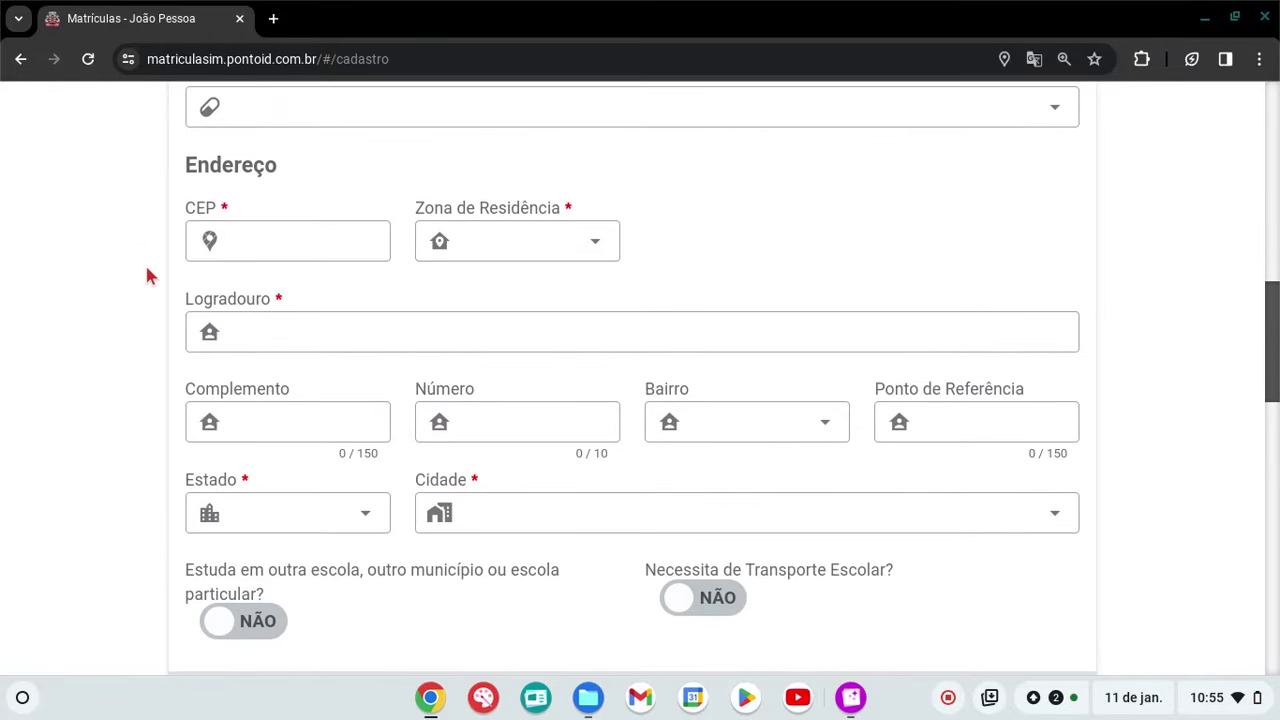
click(318, 250)
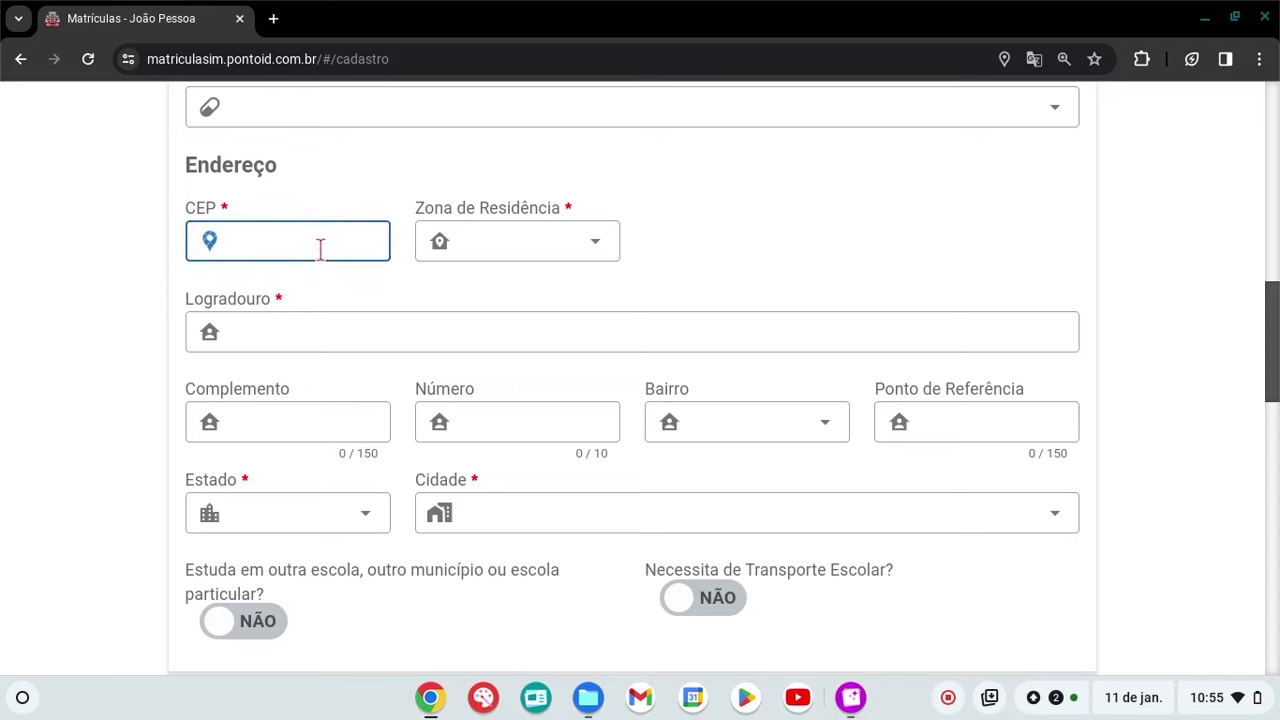
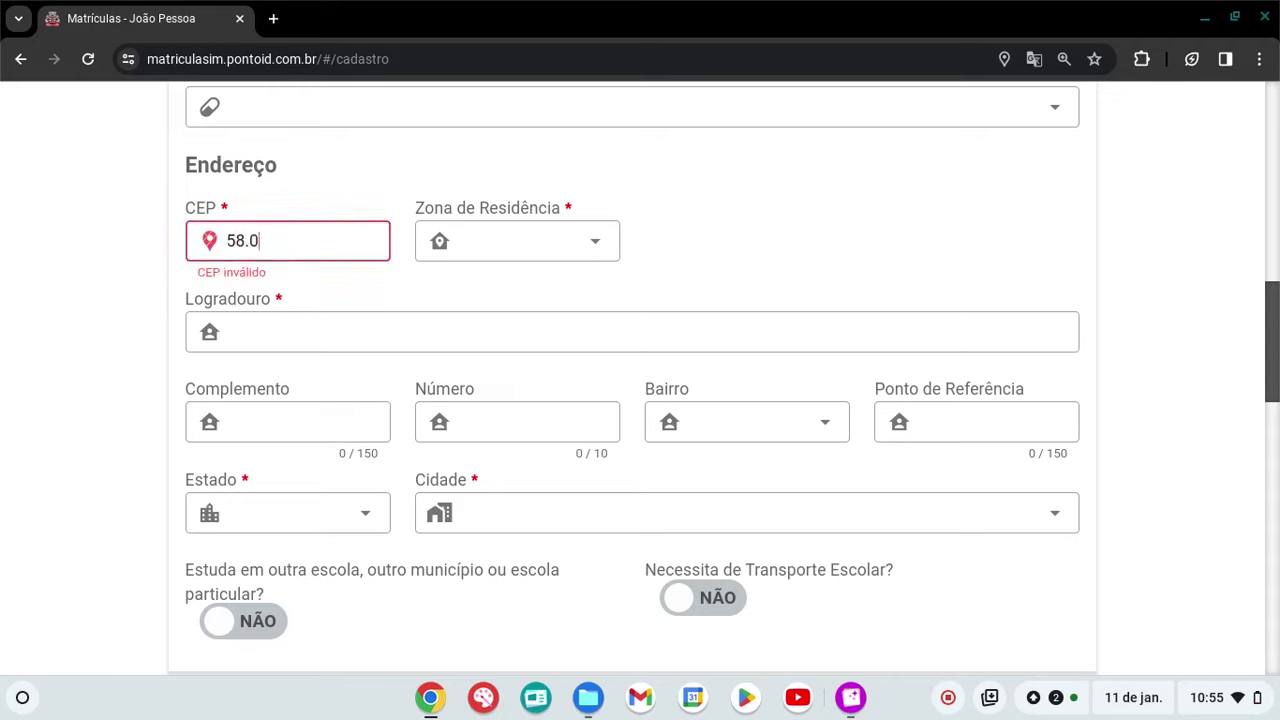
click(602, 252)
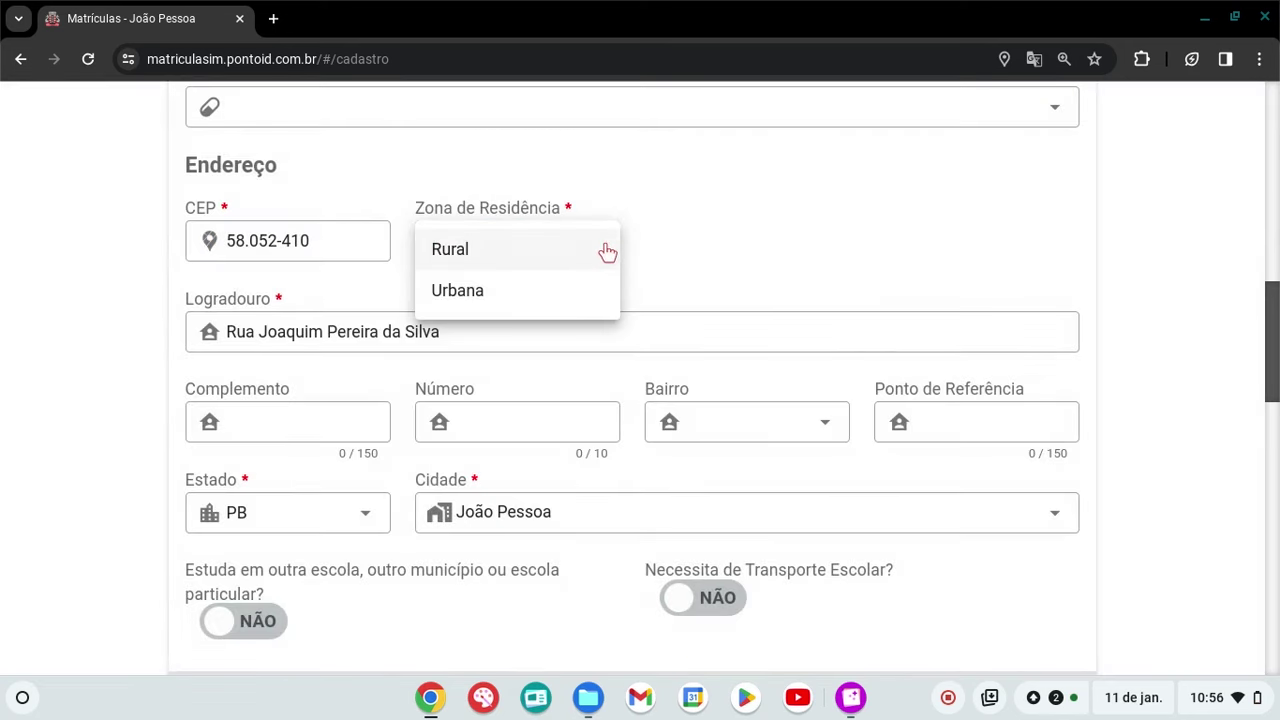
click(710, 249)
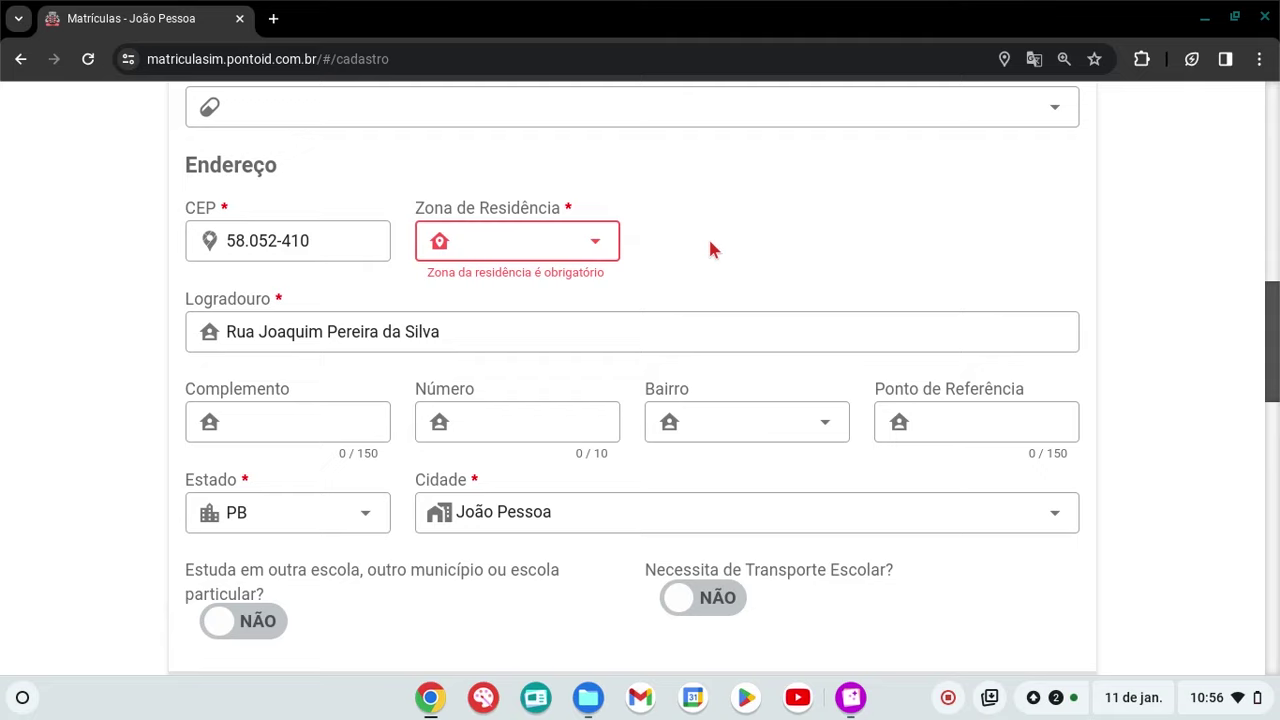
click(594, 246)
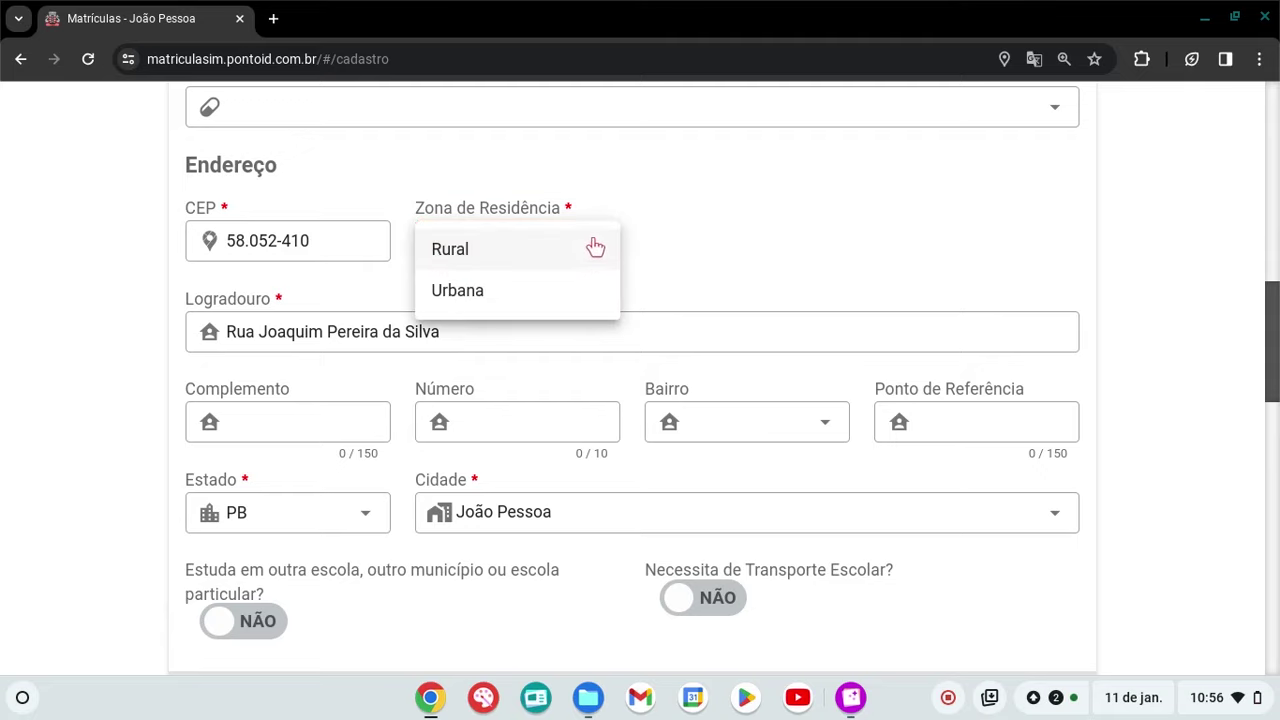
click(503, 294)
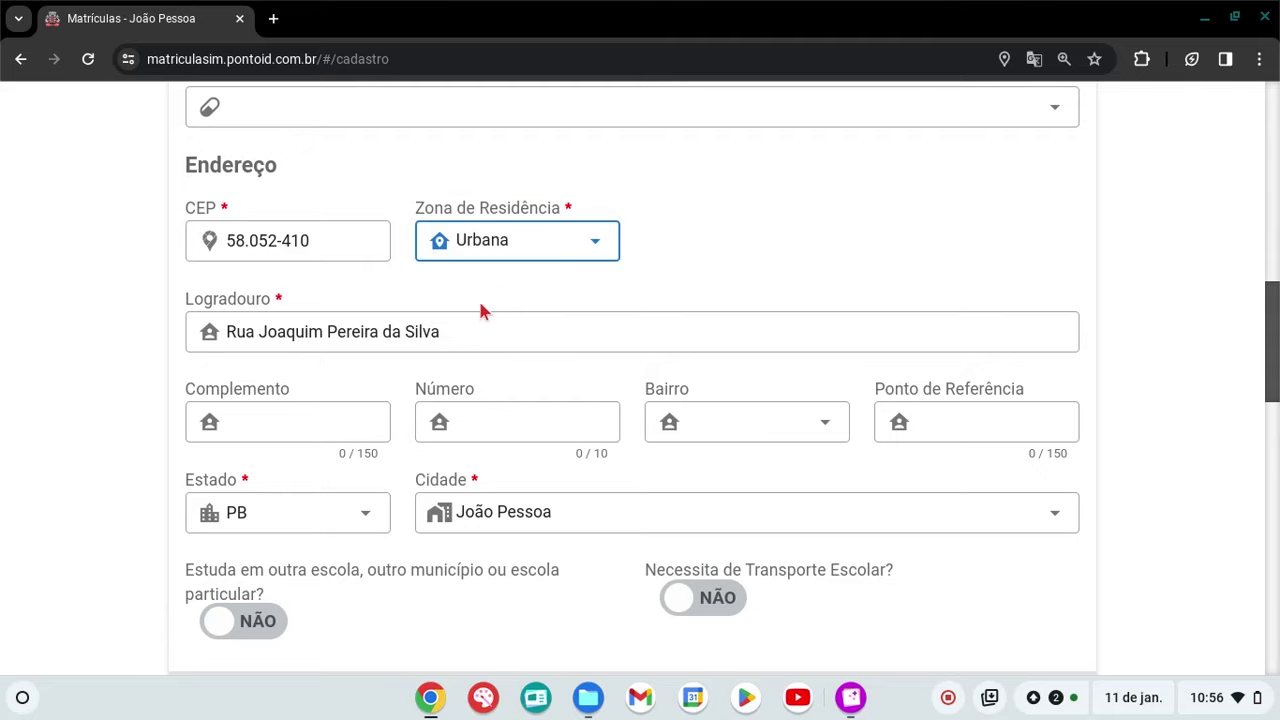
Enter the house number and select the matching neighbourhood from the Bairro list
click(475, 422)
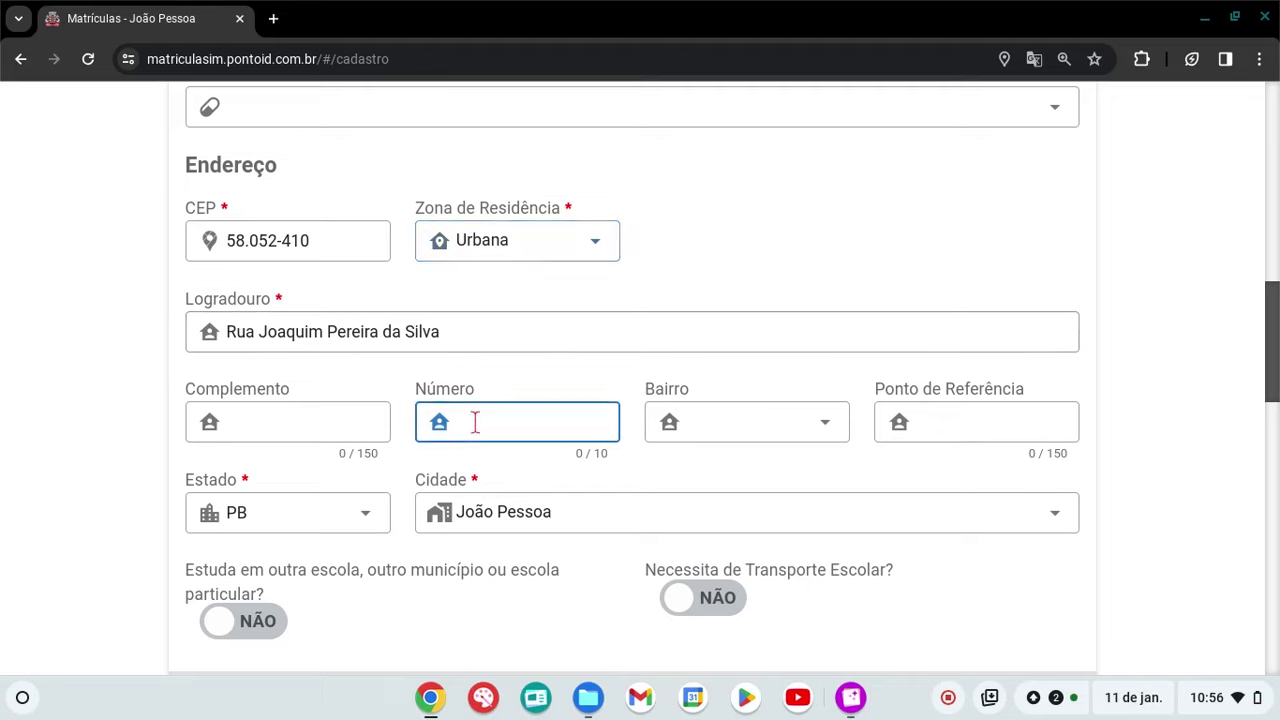
text(600)
click(814, 423)
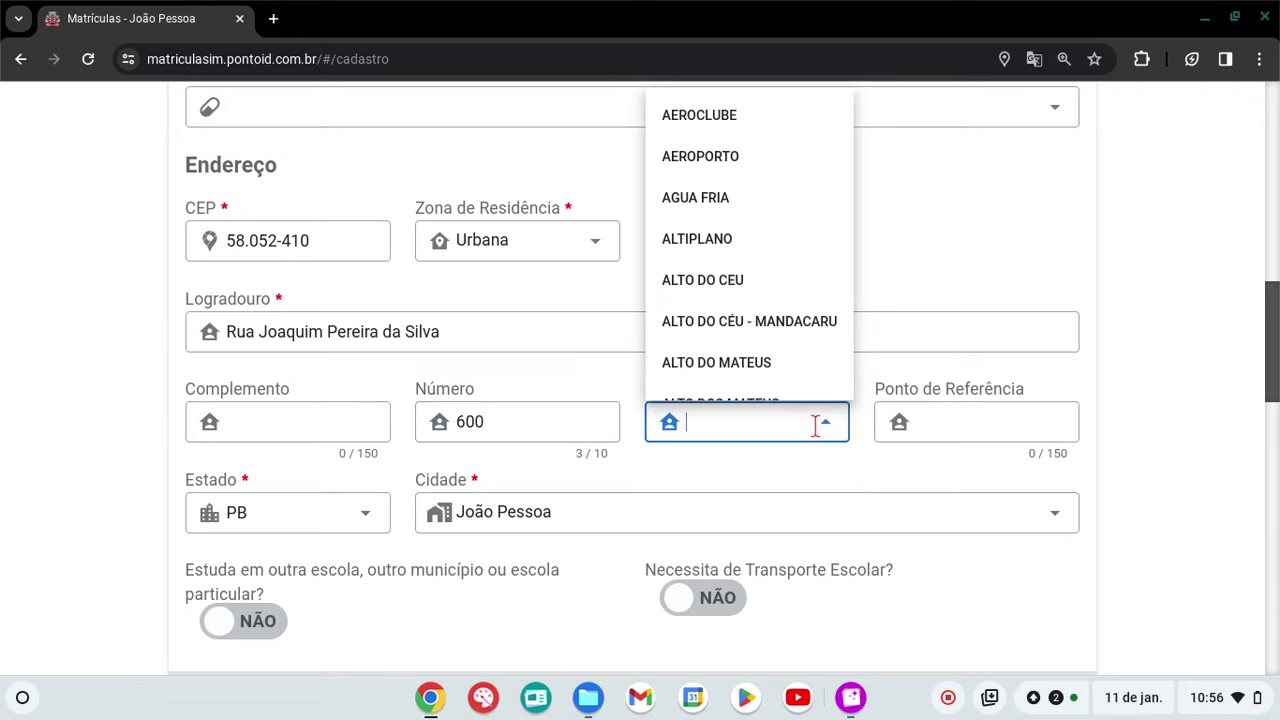
text(mang)
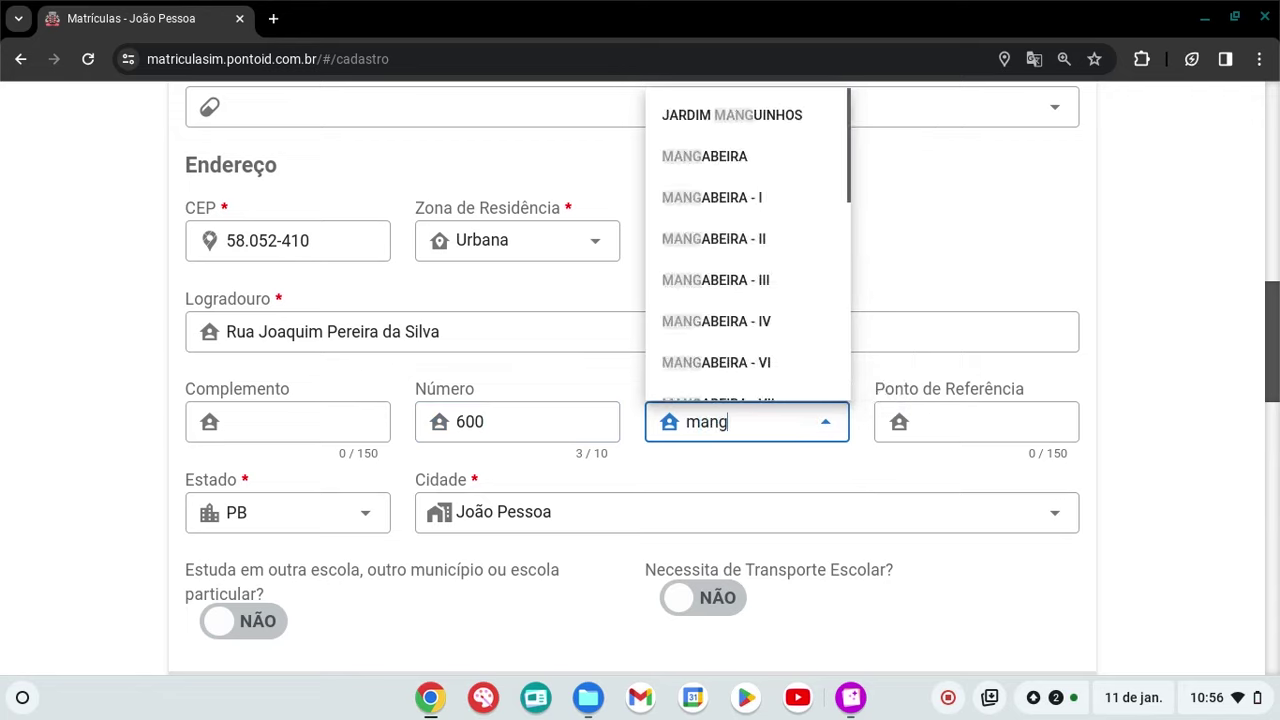
text(a)
click(745, 122)
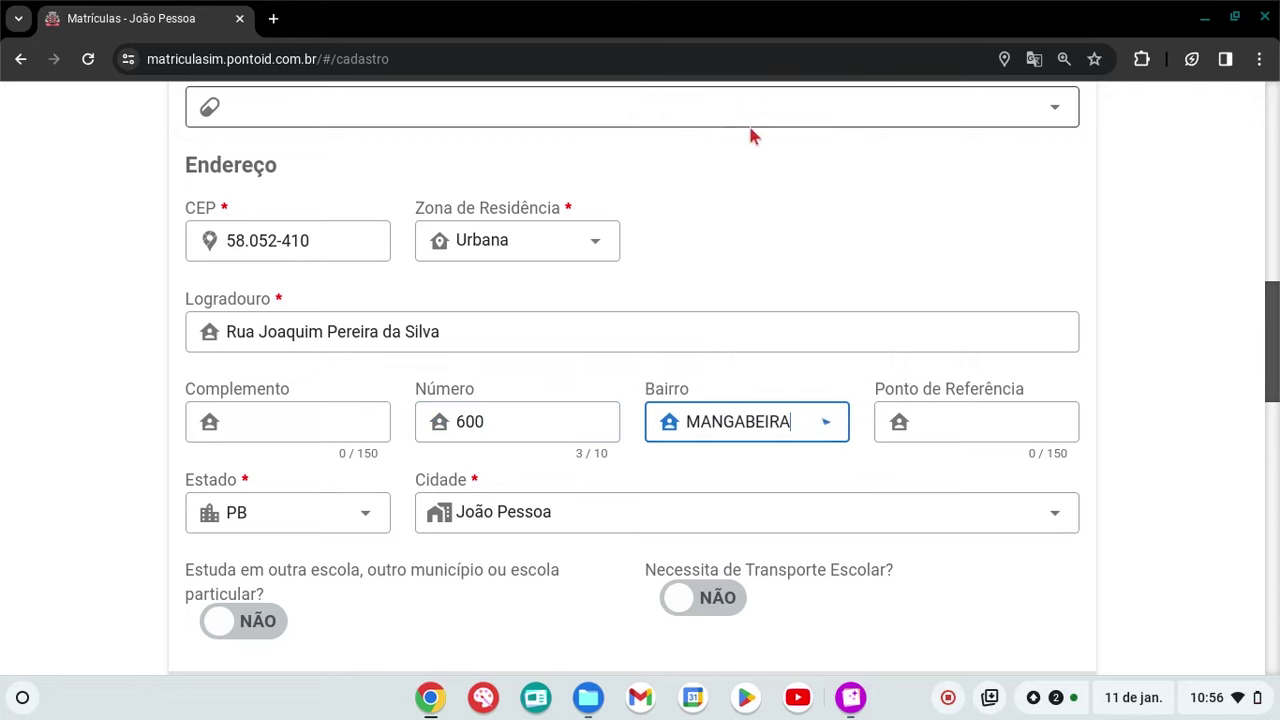
click(1136, 316)
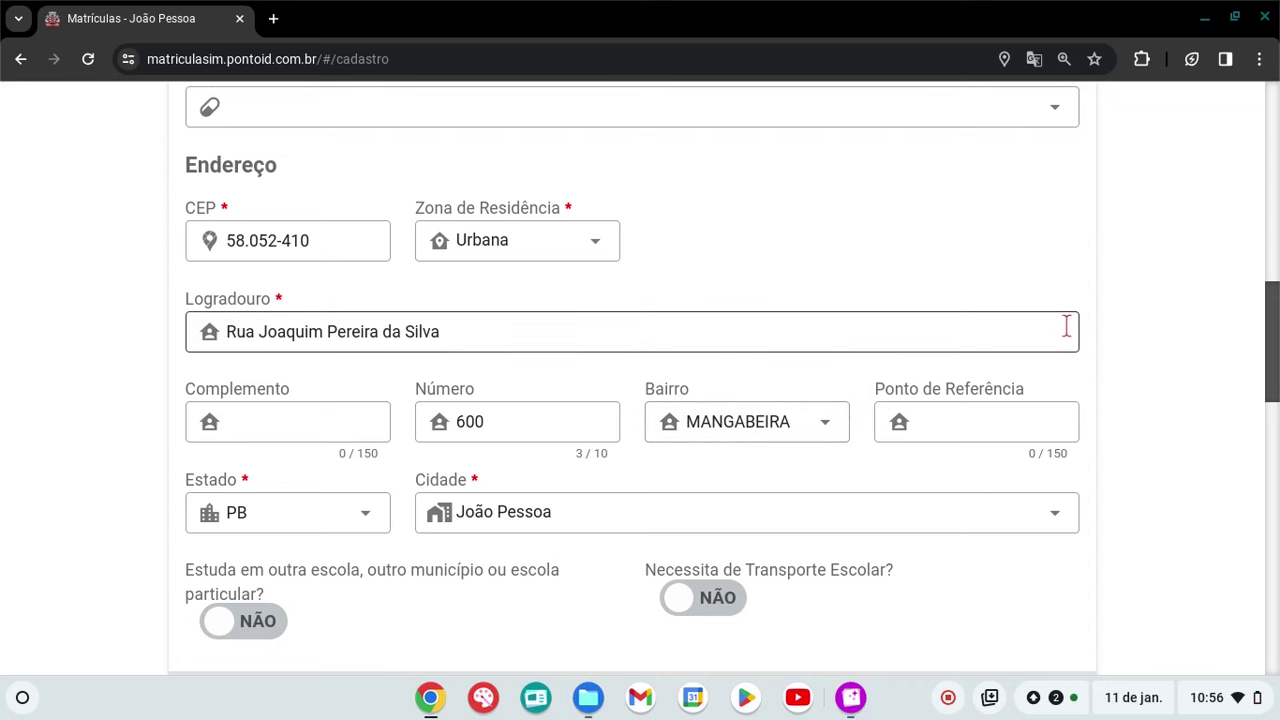
Answer SIM to 'Estuda em outra escola, outro município ou escola particular?'
scroll(1066, 330, down, 2)
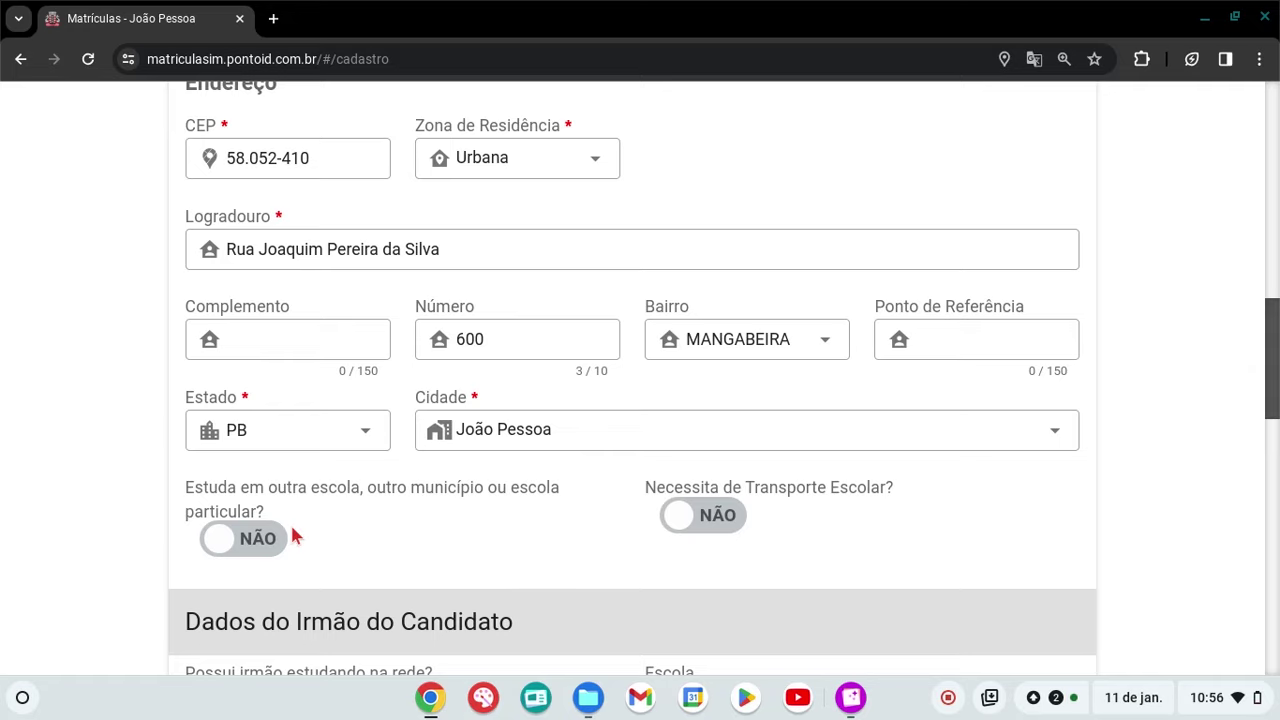
click(272, 539)
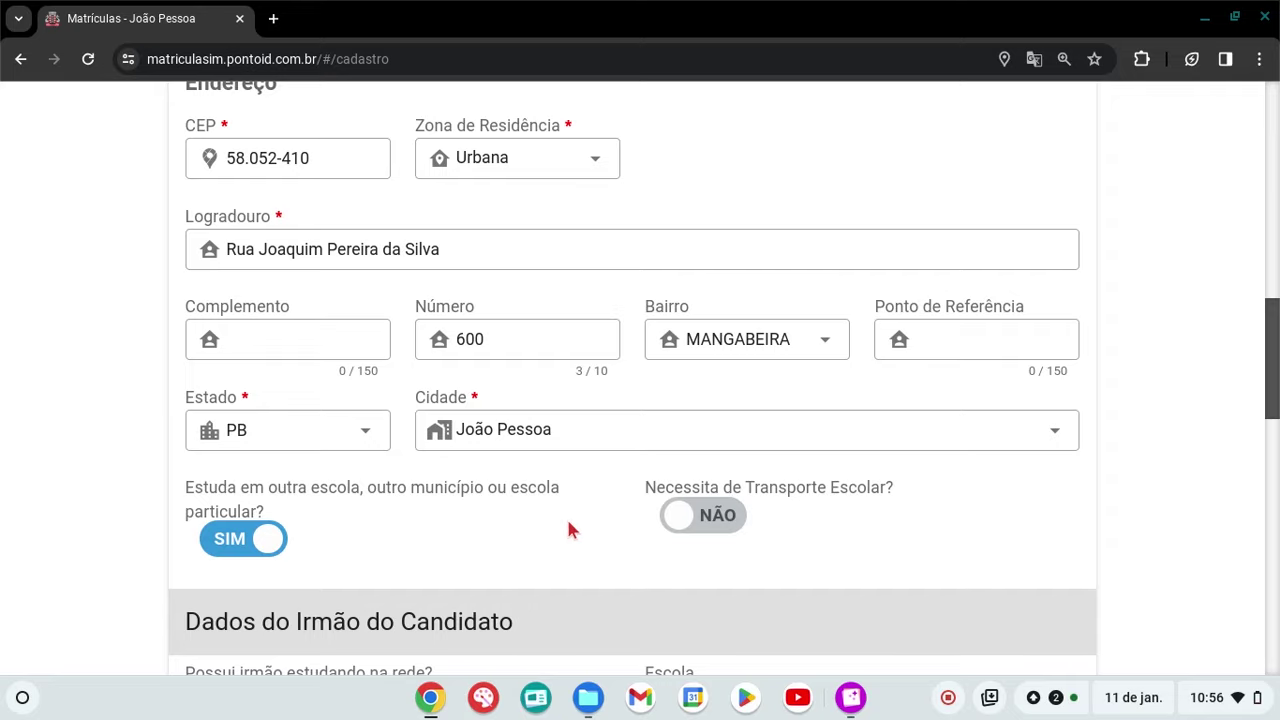
scroll(1140, 431, down, 4)
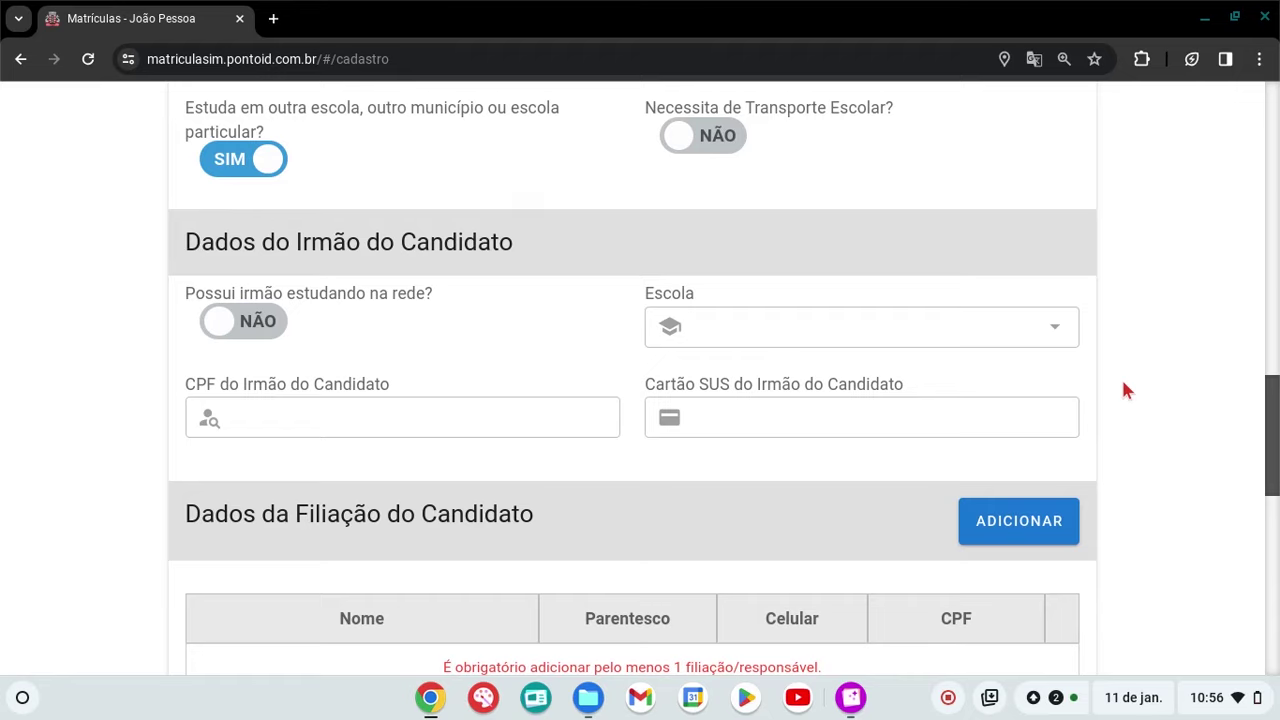
scroll(1123, 384, down, 2)
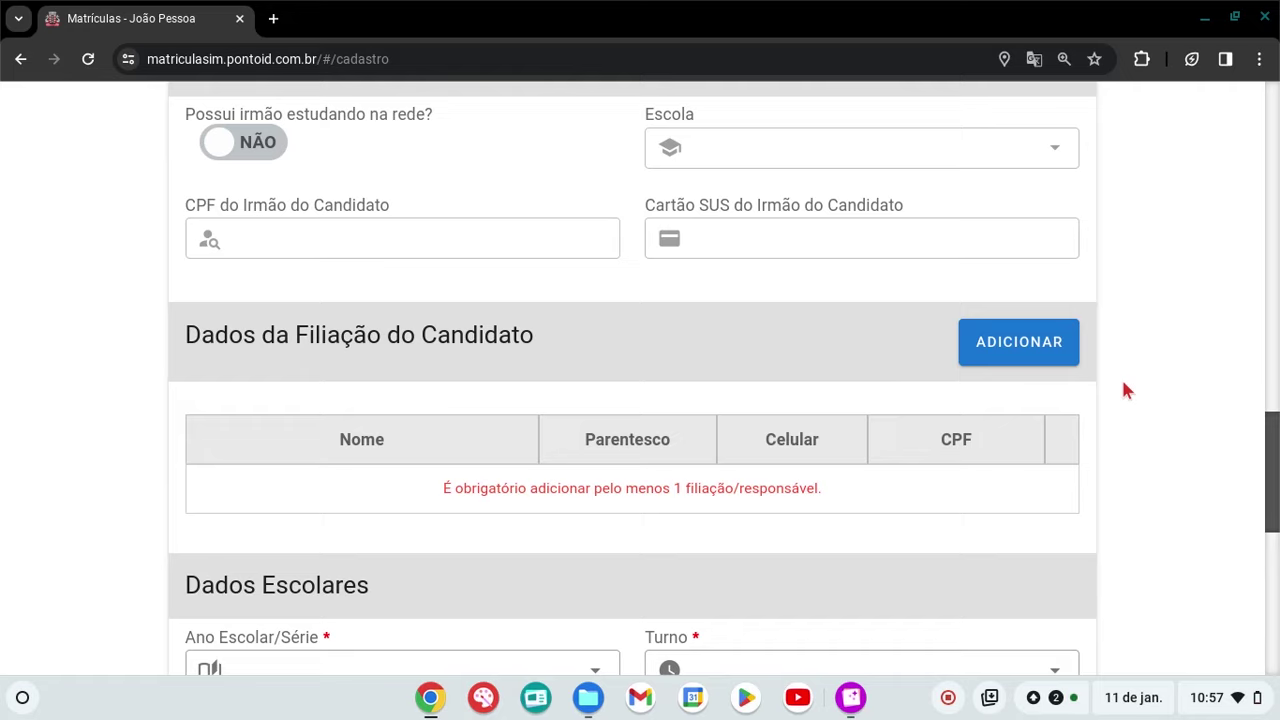
Add a new guardian with the father's name, mobile number and Parentesco set to Pai
click(1032, 352)
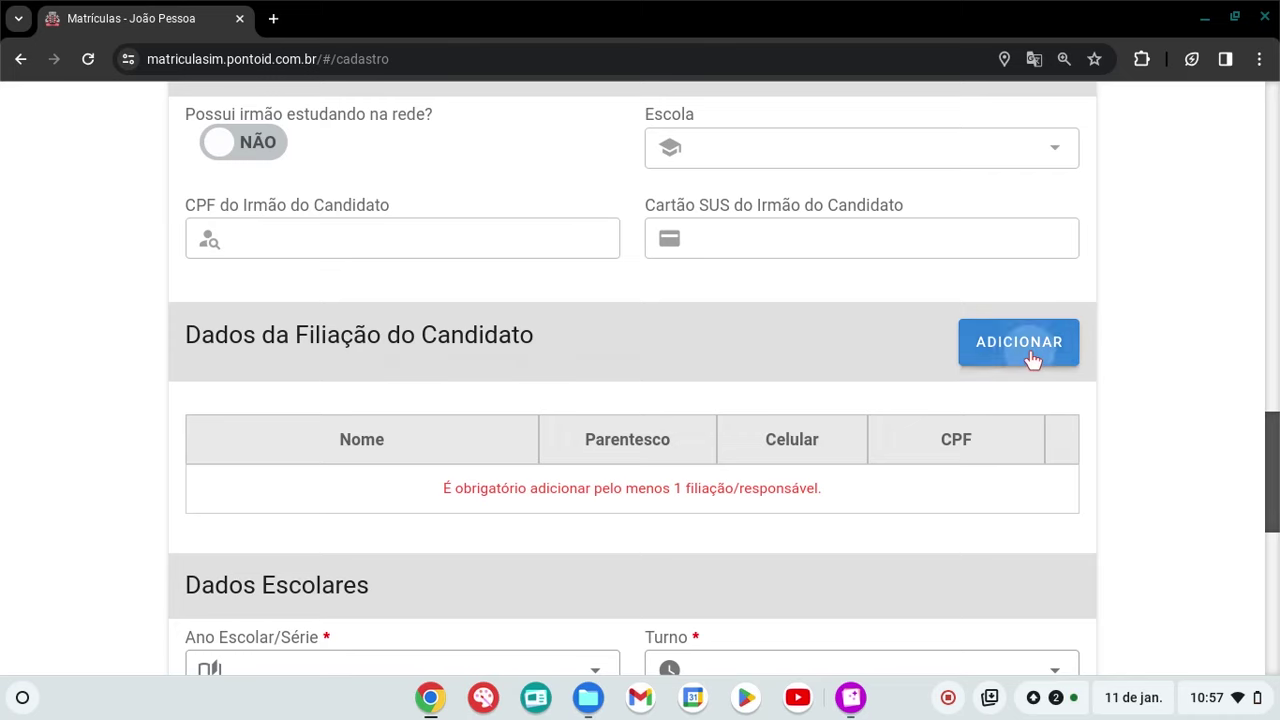
click(457, 206)
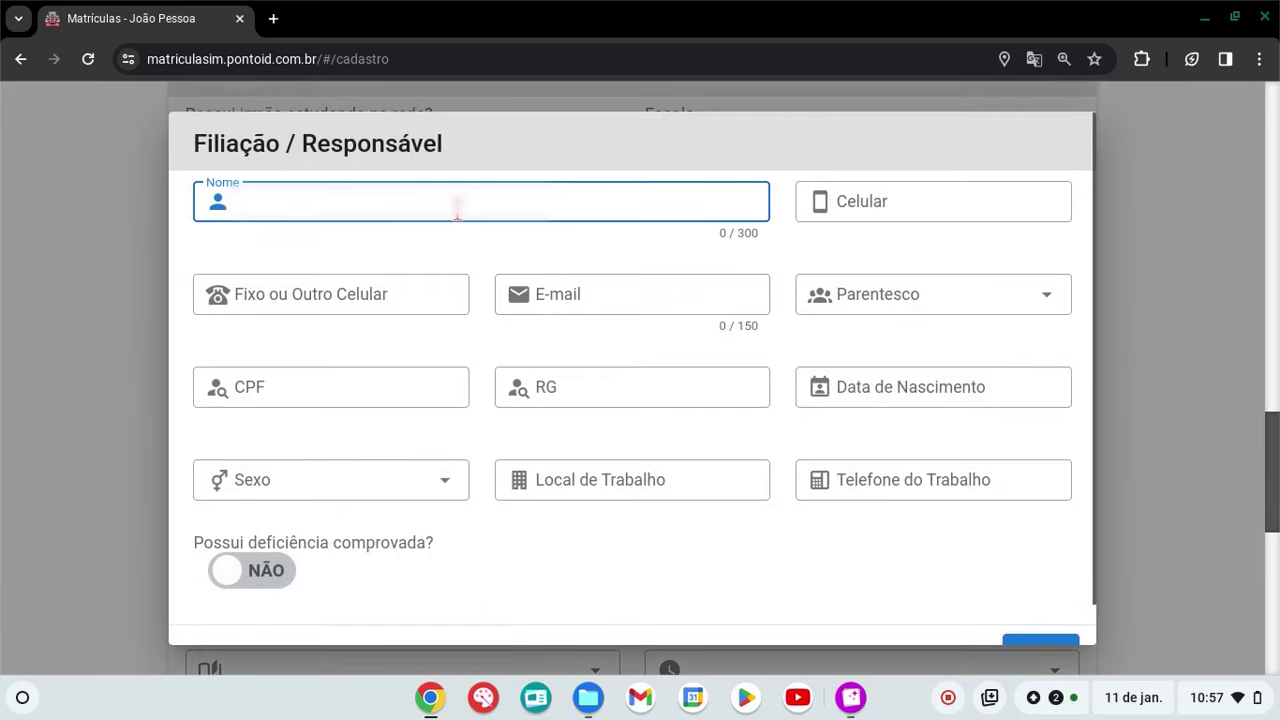
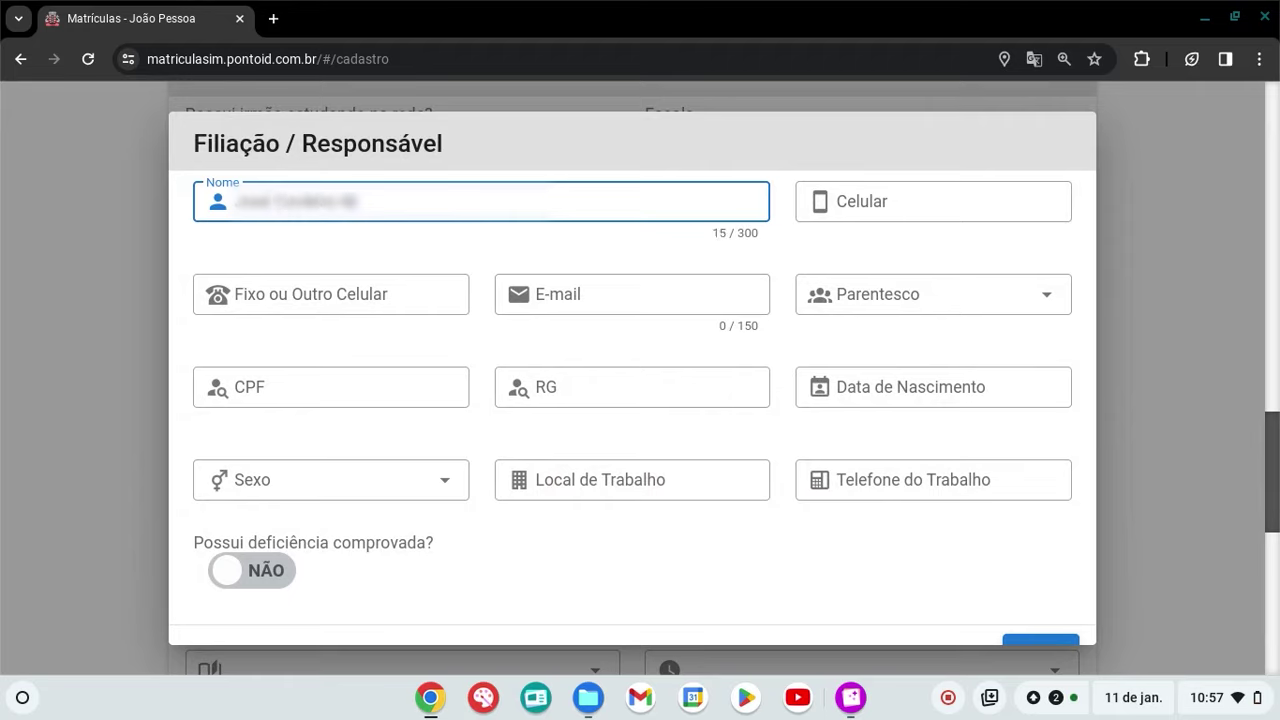
click(848, 204)
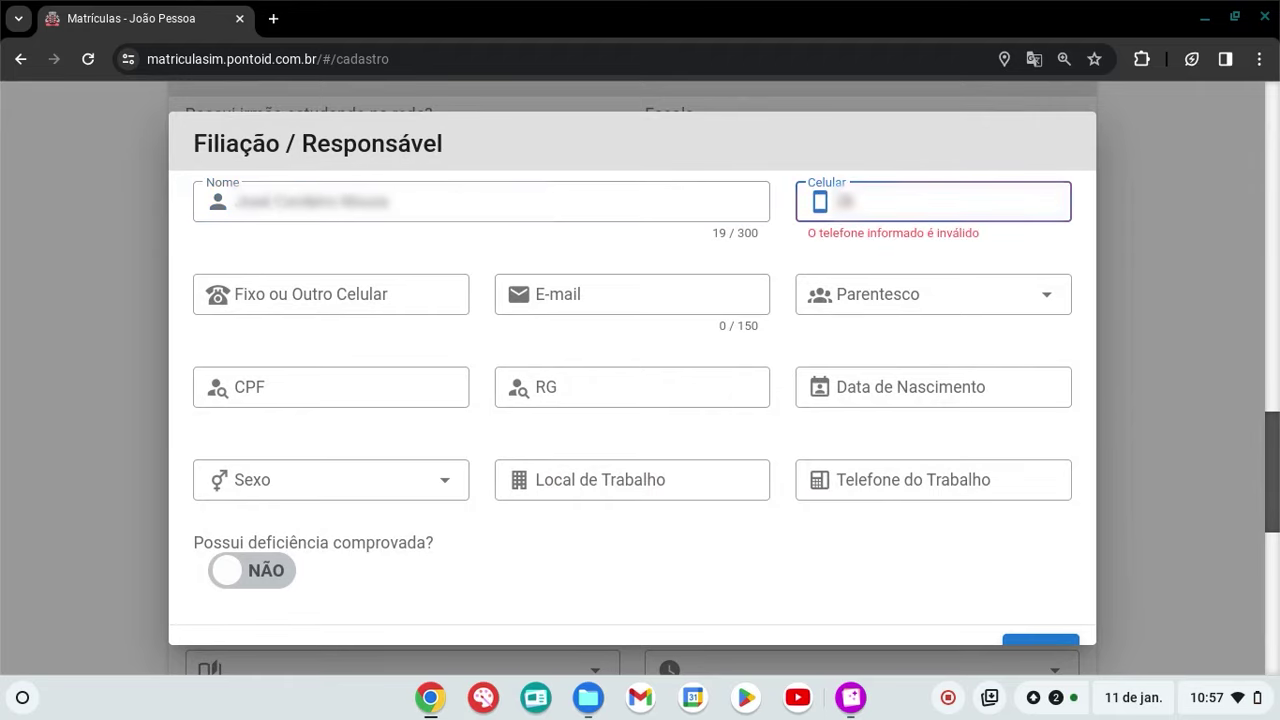
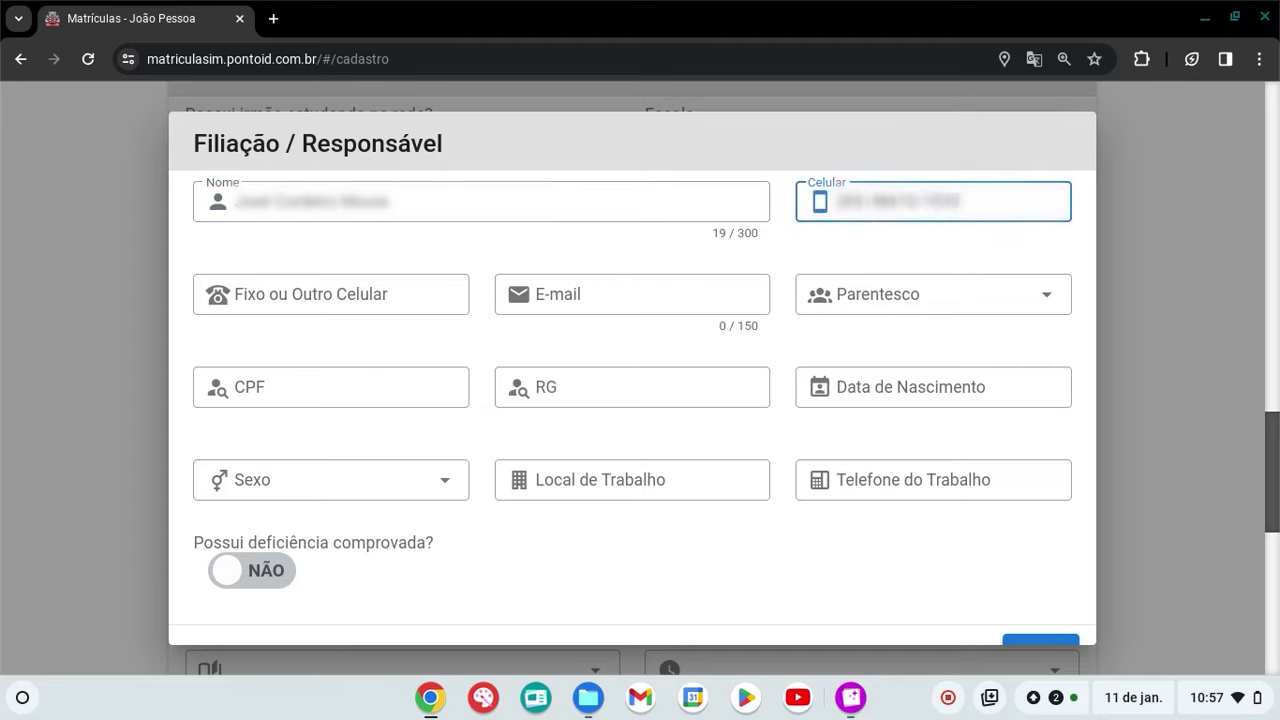
click(947, 300)
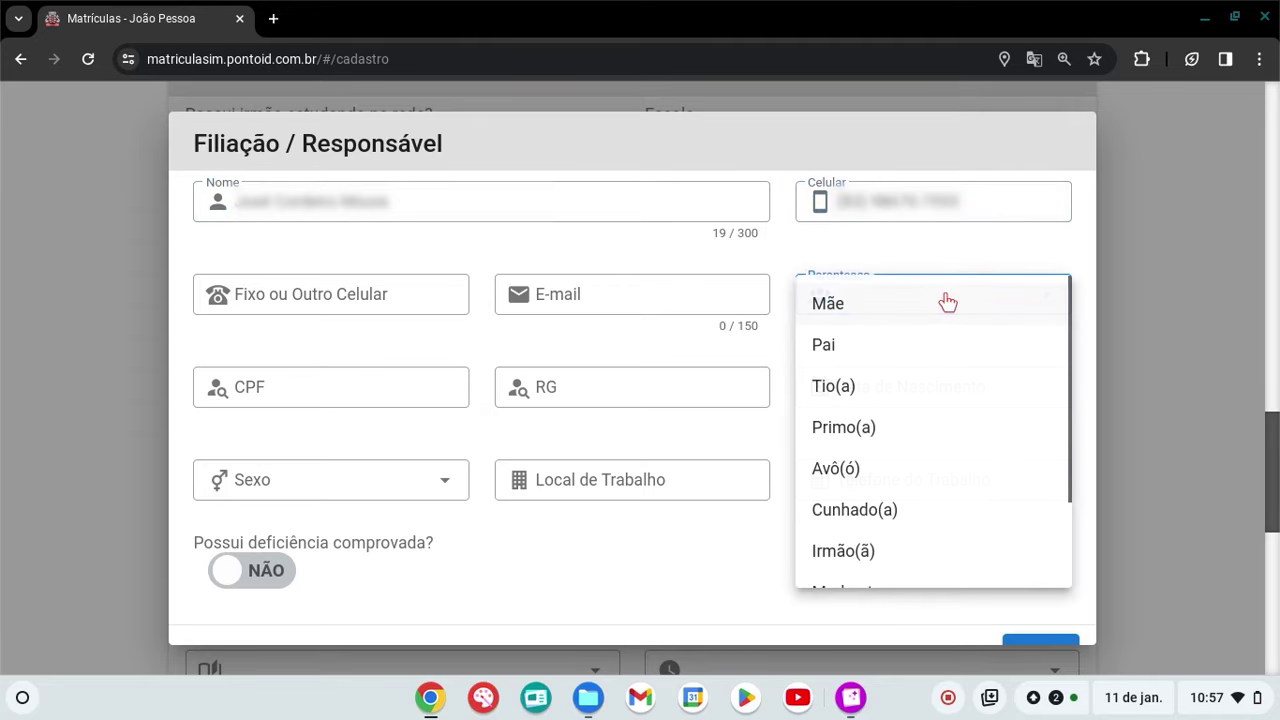
click(845, 350)
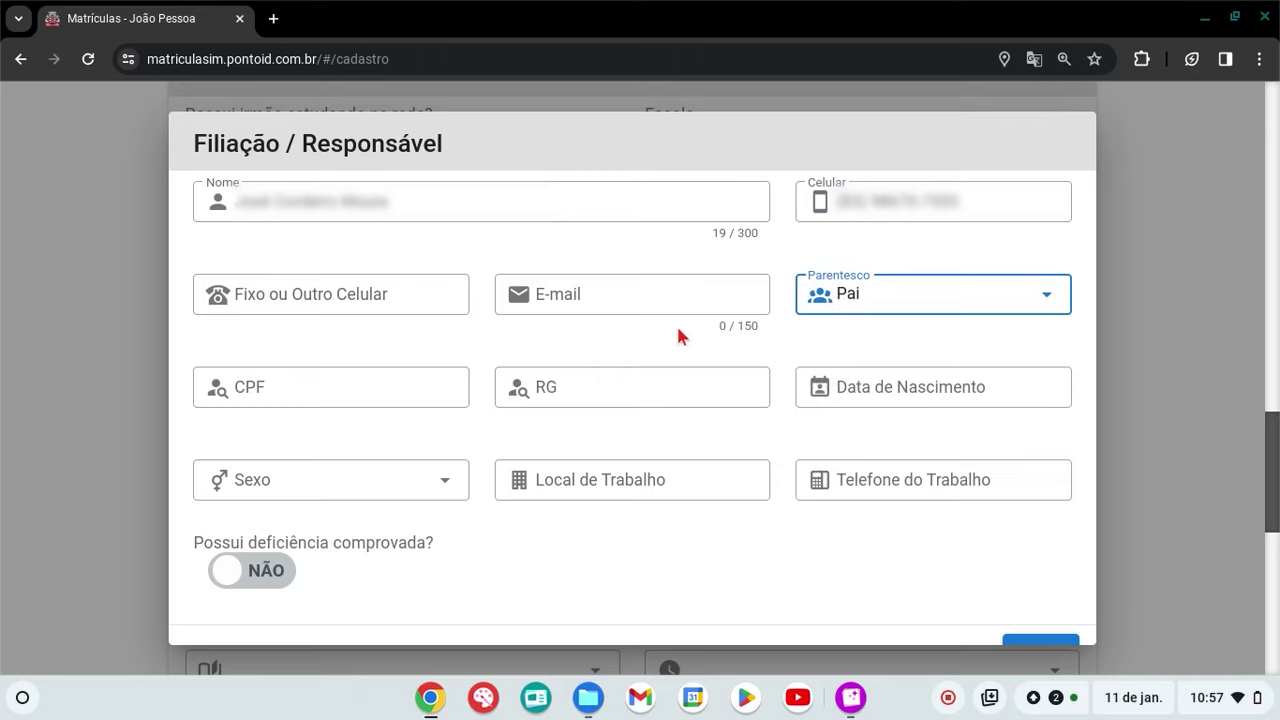
Enter the guardian's CPF, RG and birth date
click(363, 388)
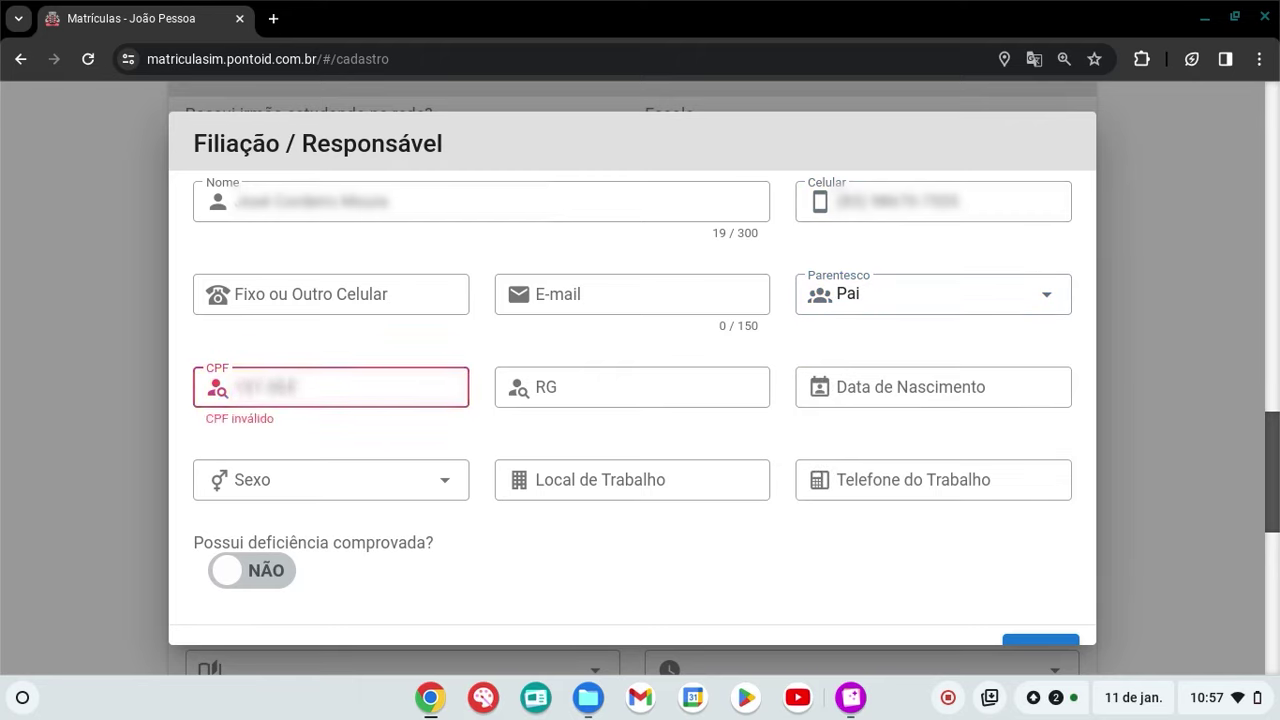
click(624, 389)
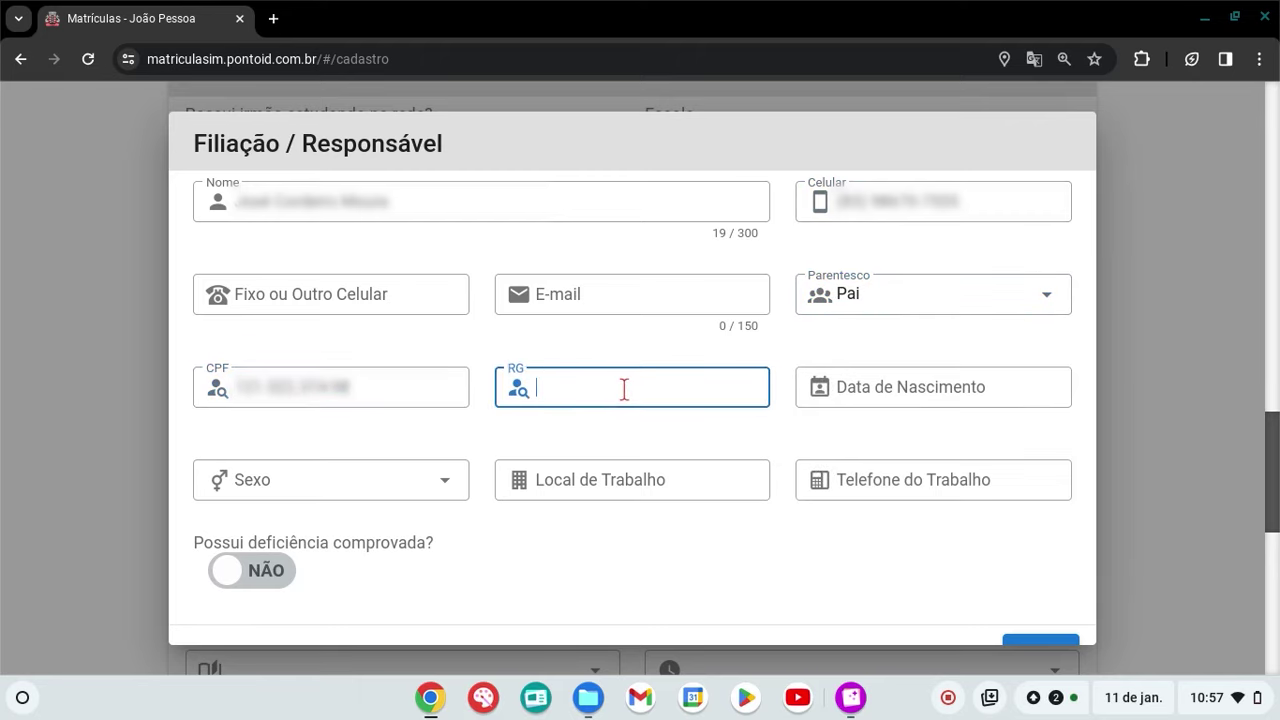
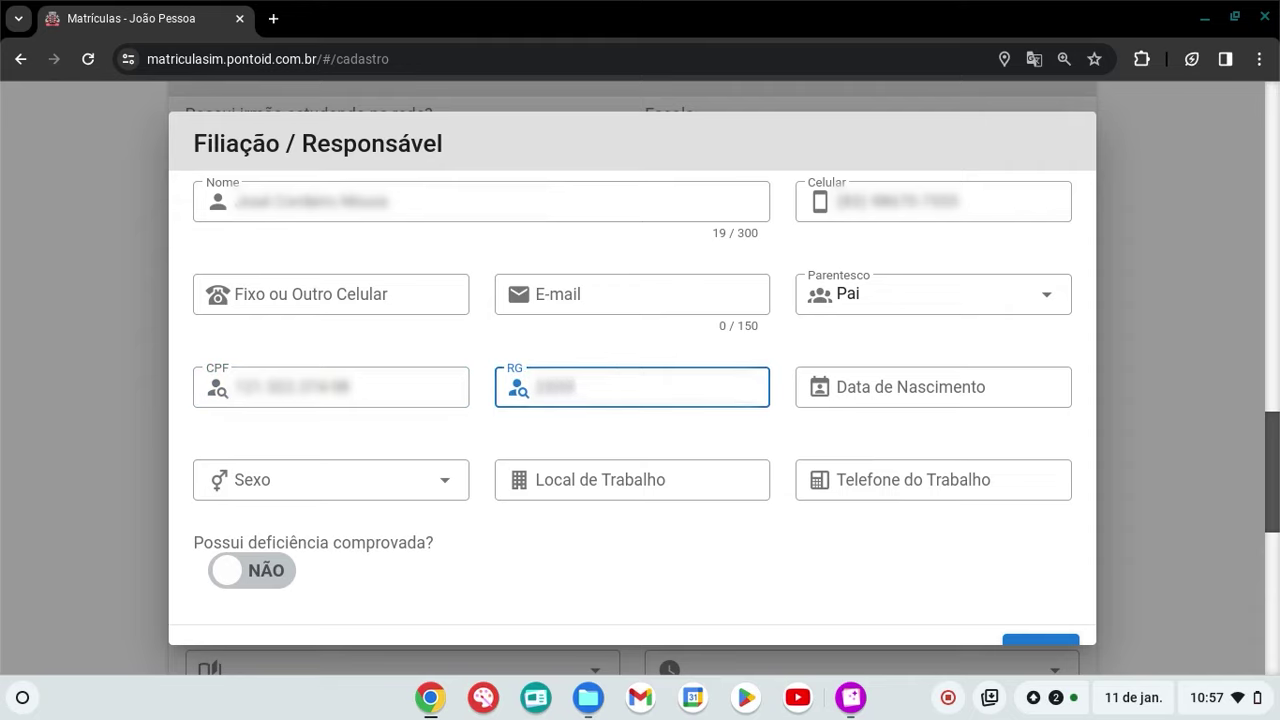
click(877, 394)
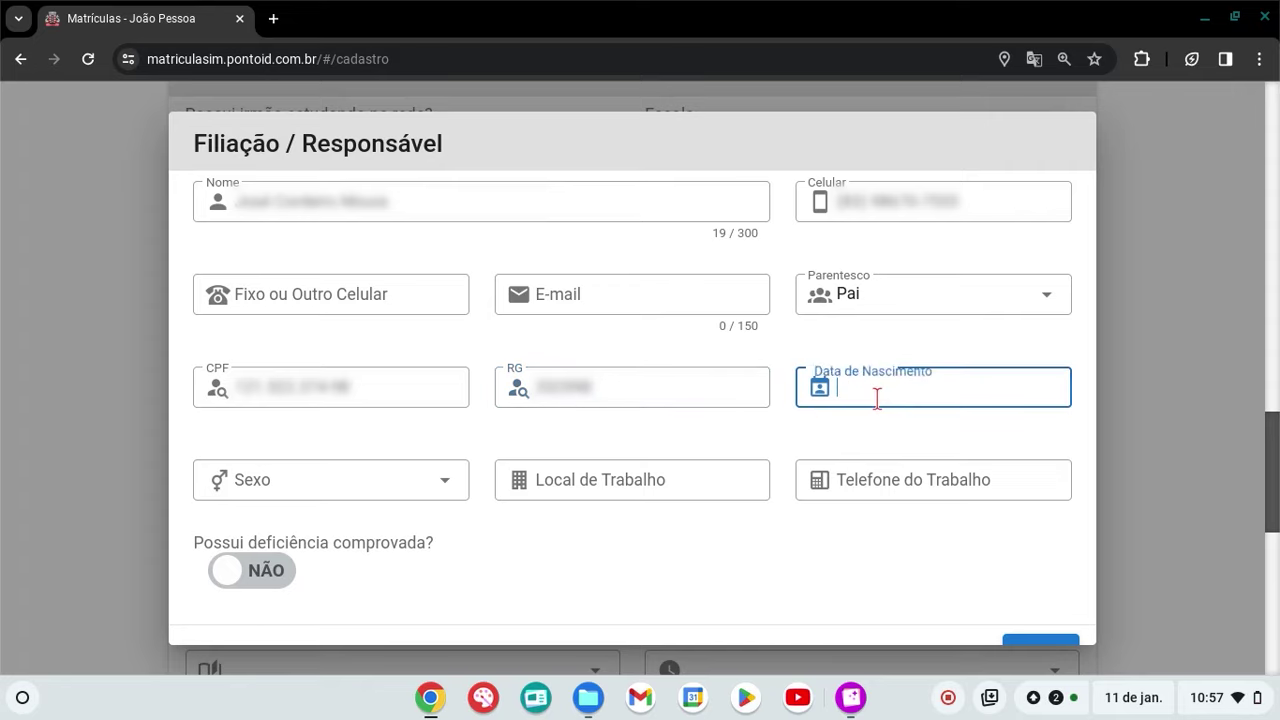
text(11021980)
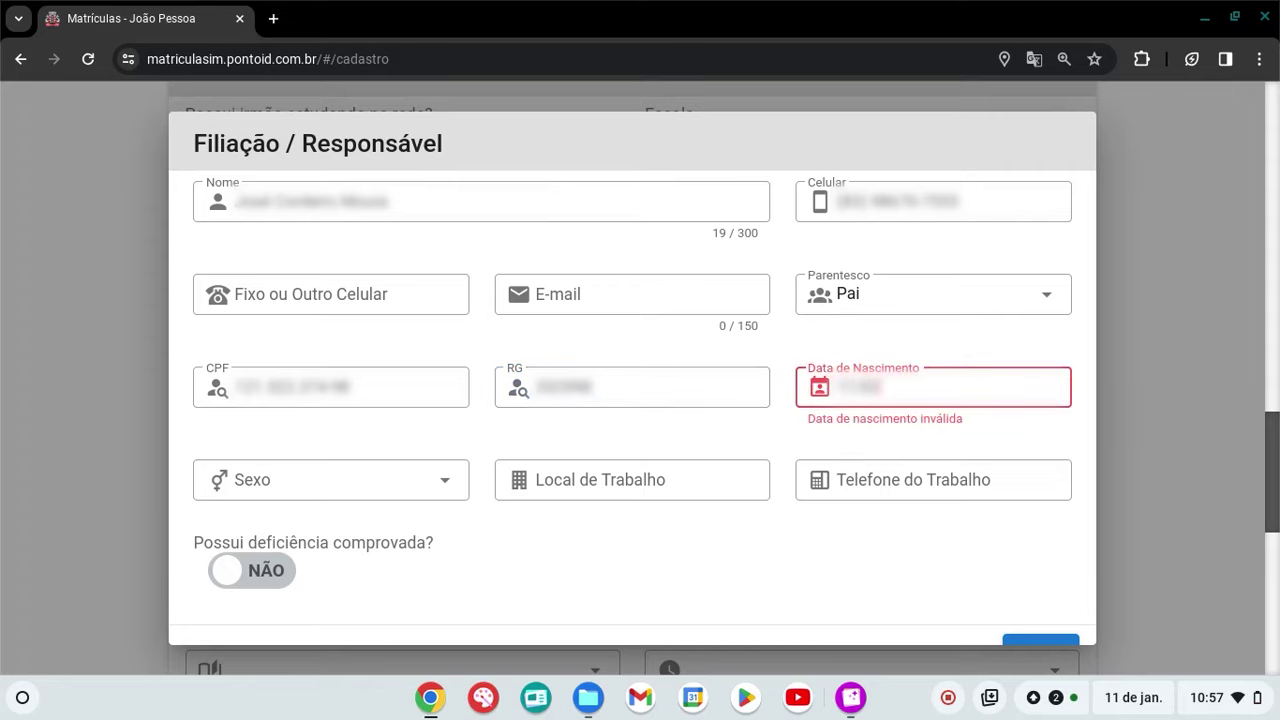
Set the father's sex to Masculino, keep proven disability at NÃO, and save him
click(445, 486)
click(400, 530)
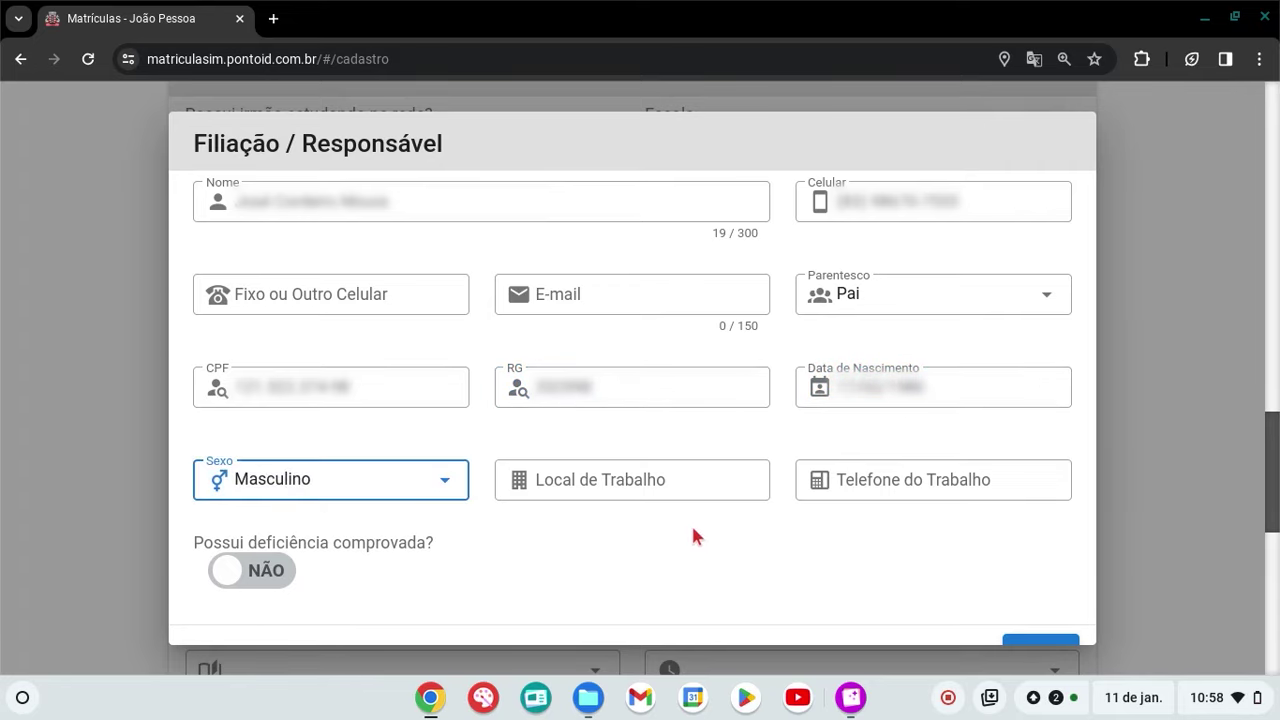
scroll(700, 515, down, 1)
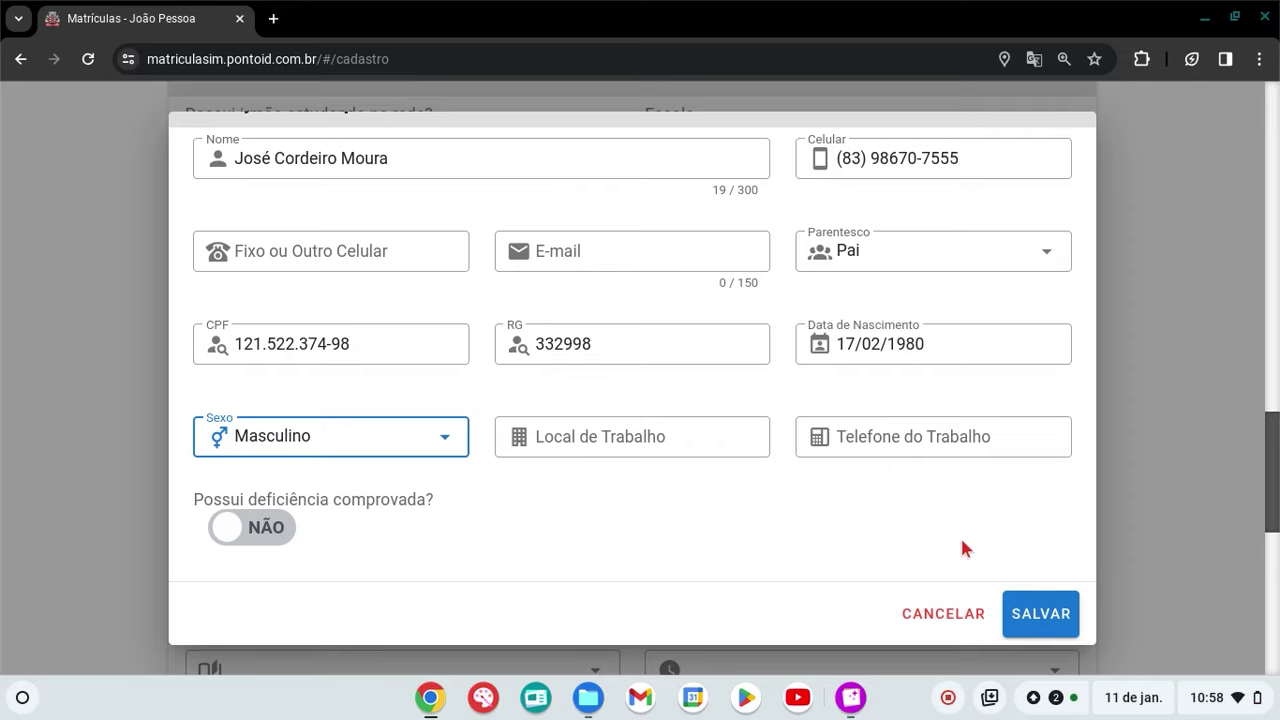
click(682, 445)
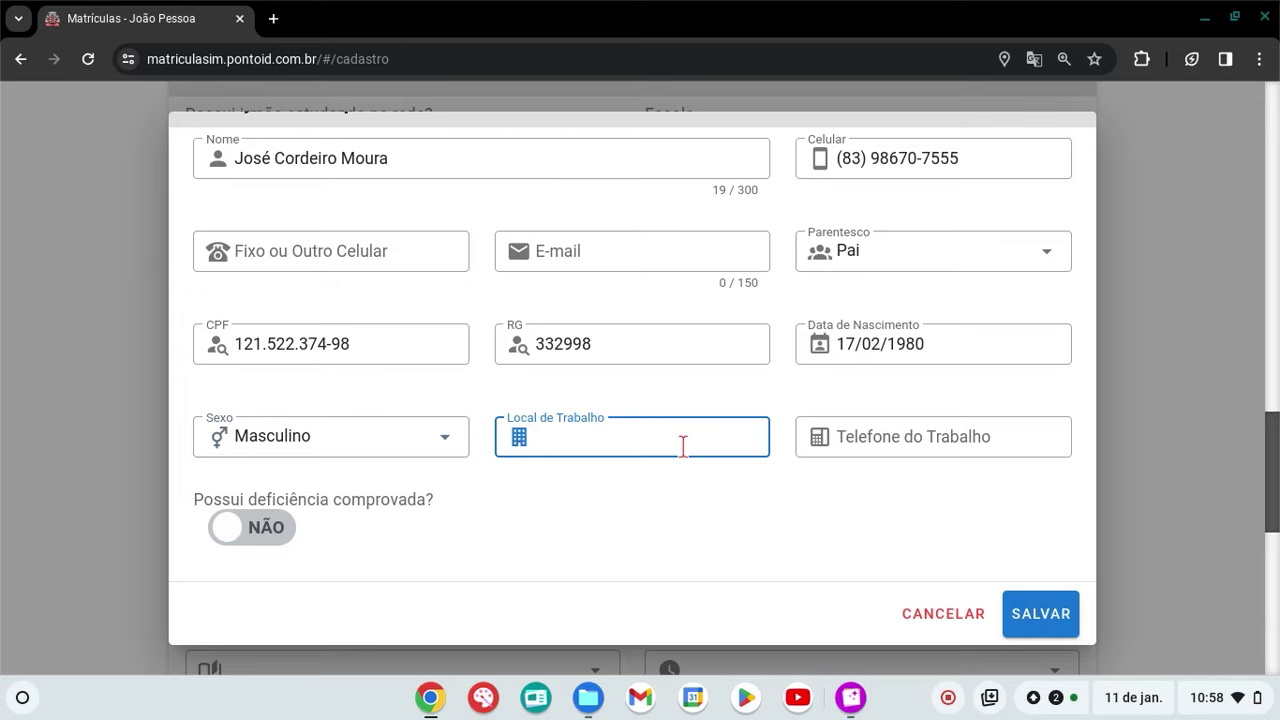
click(874, 446)
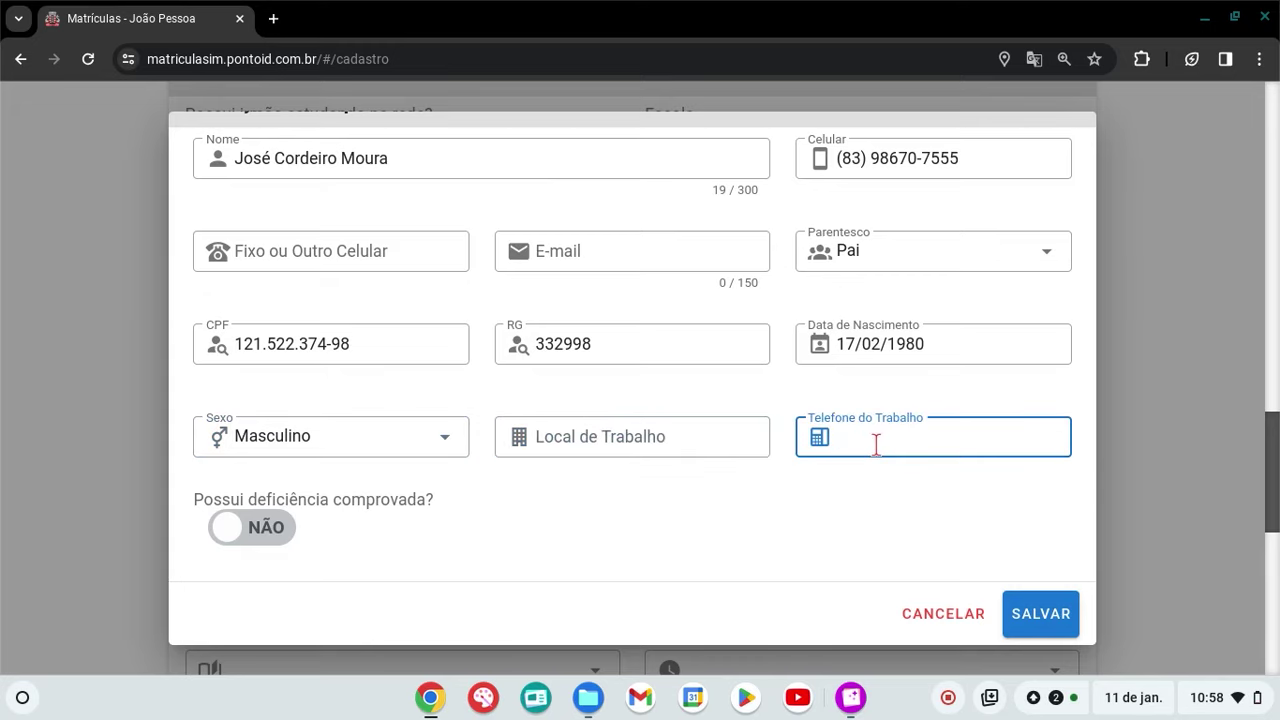
click(700, 487)
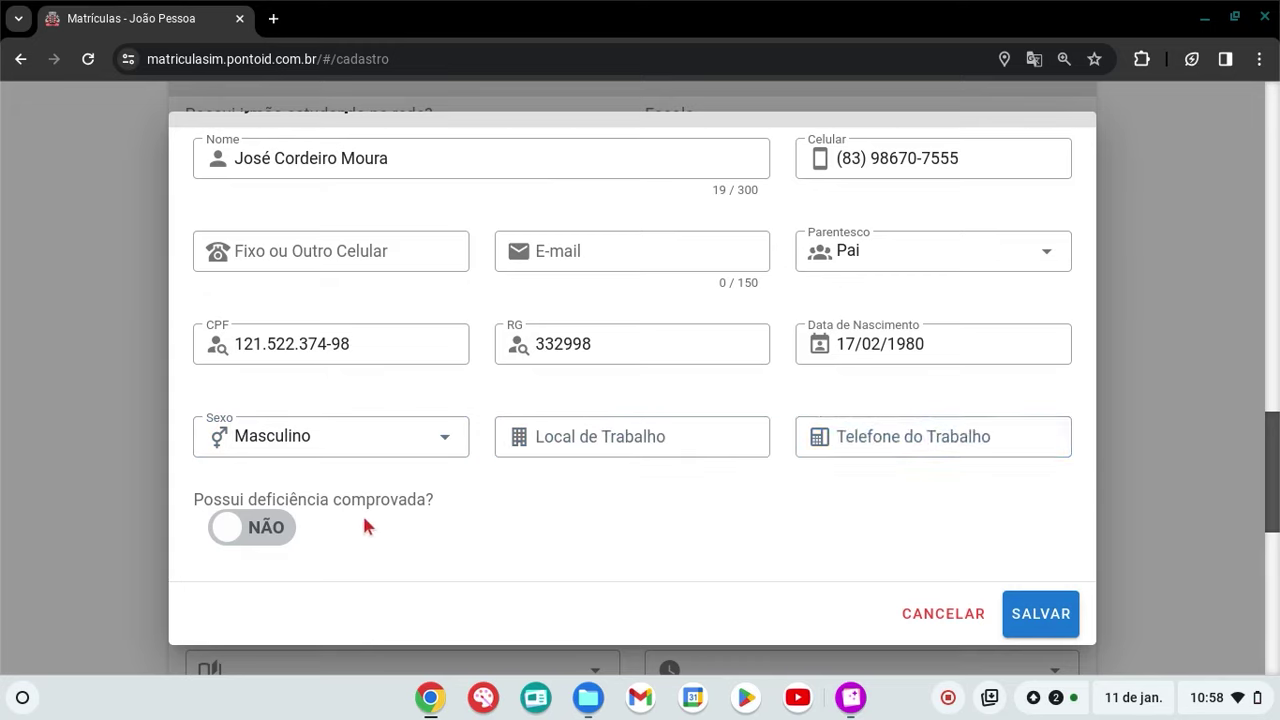
click(279, 531)
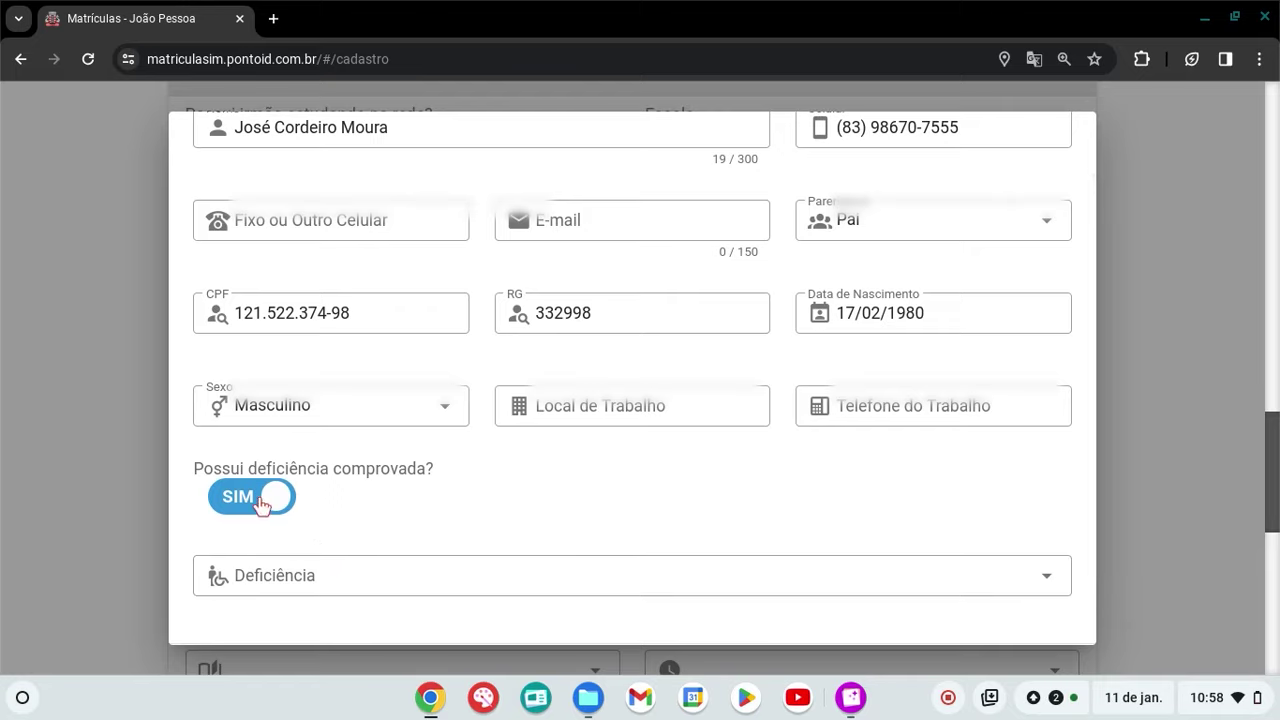
click(258, 505)
click(258, 505)
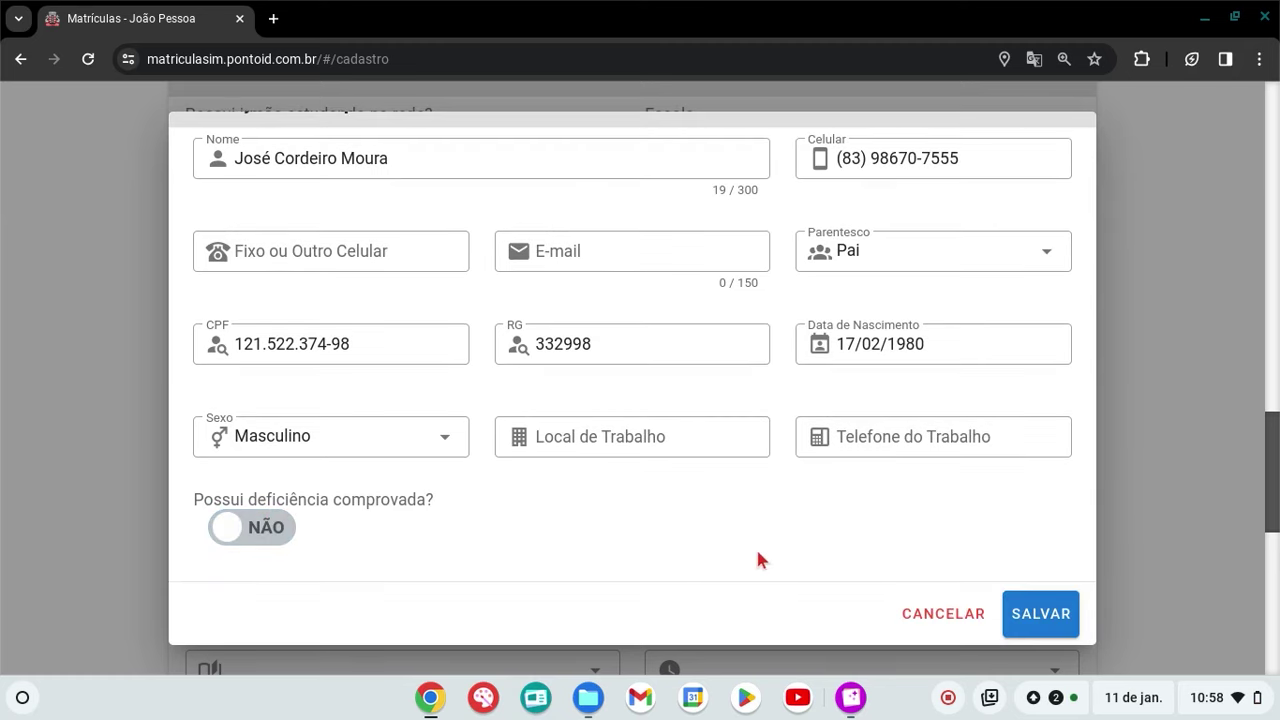
click(1056, 620)
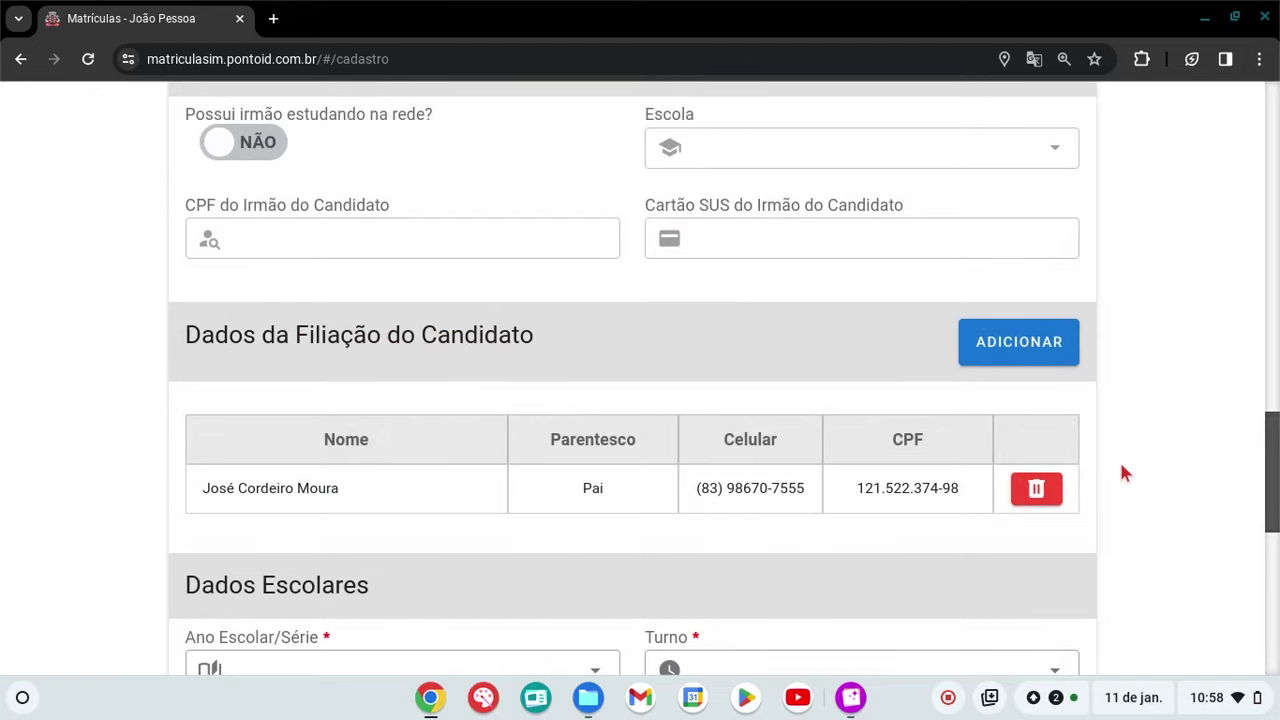
In Dados Escolares, choose CICLO I for Ano Escolar/Série and Noturno/Noite for Turno
scroll(1121, 470, down, 3)
scroll(1121, 467, down, 2)
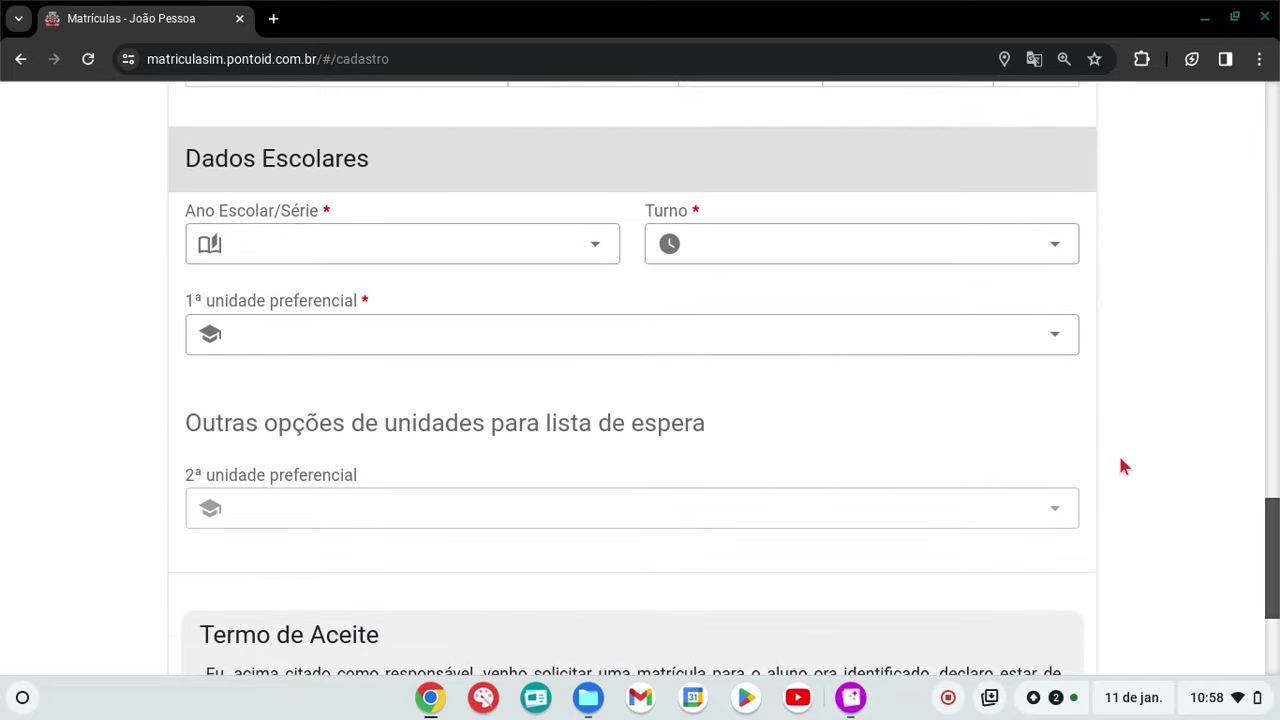
click(591, 249)
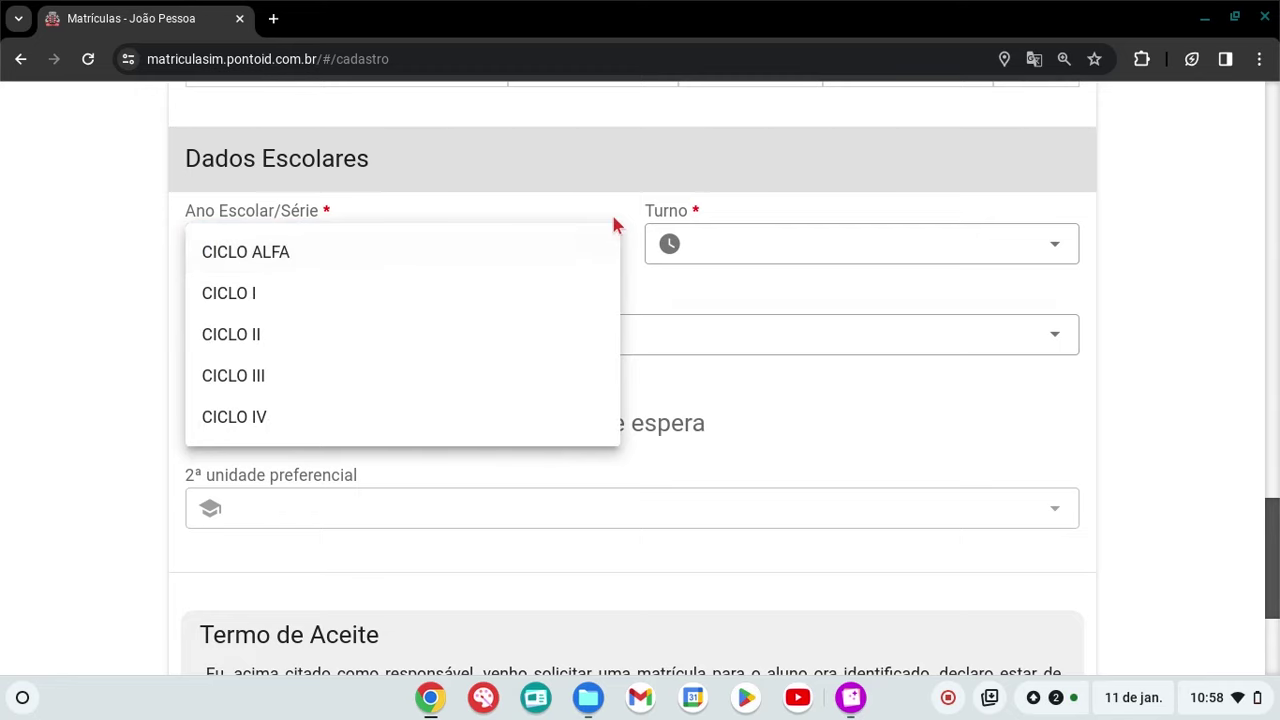
click(622, 215)
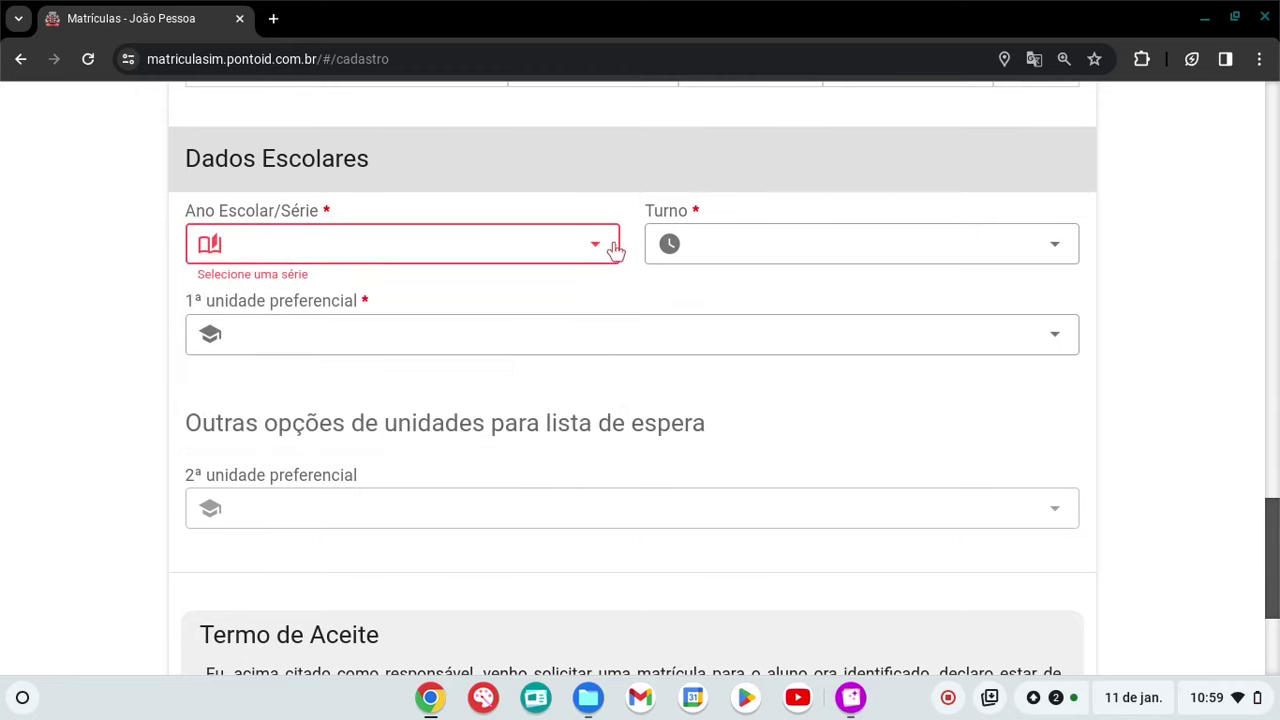
click(603, 252)
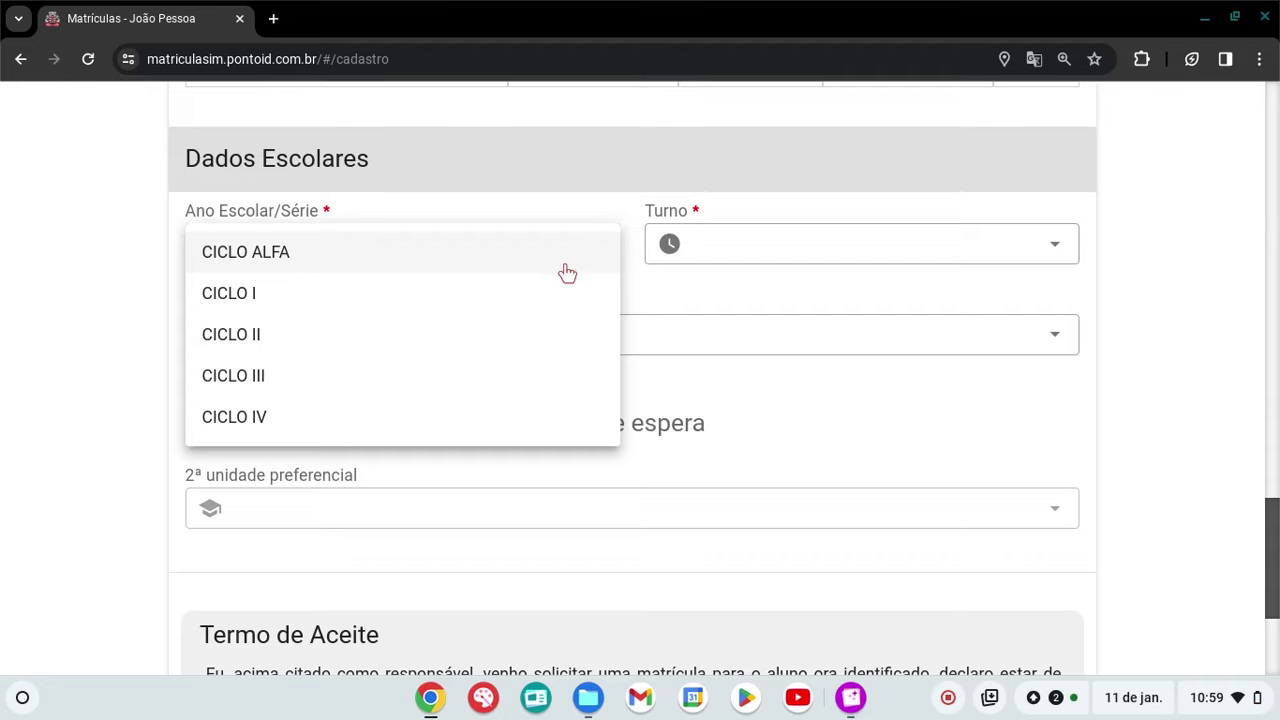
click(519, 296)
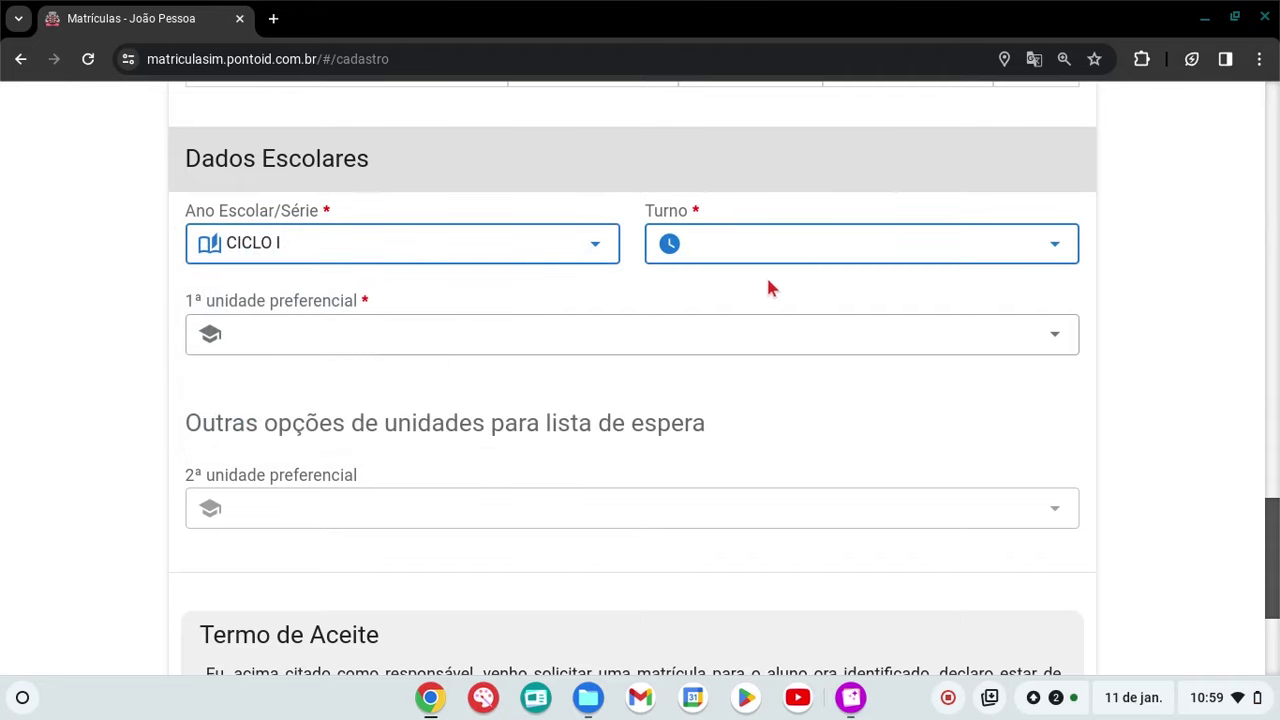
click(1051, 252)
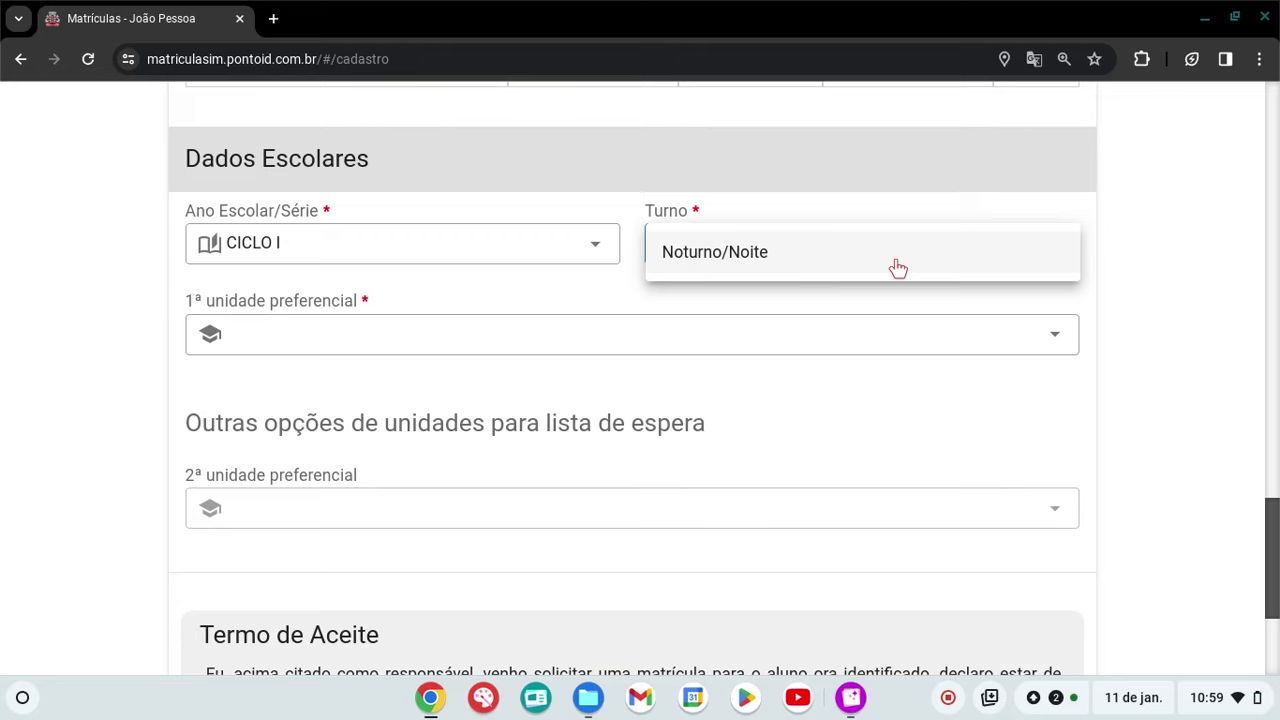
click(897, 262)
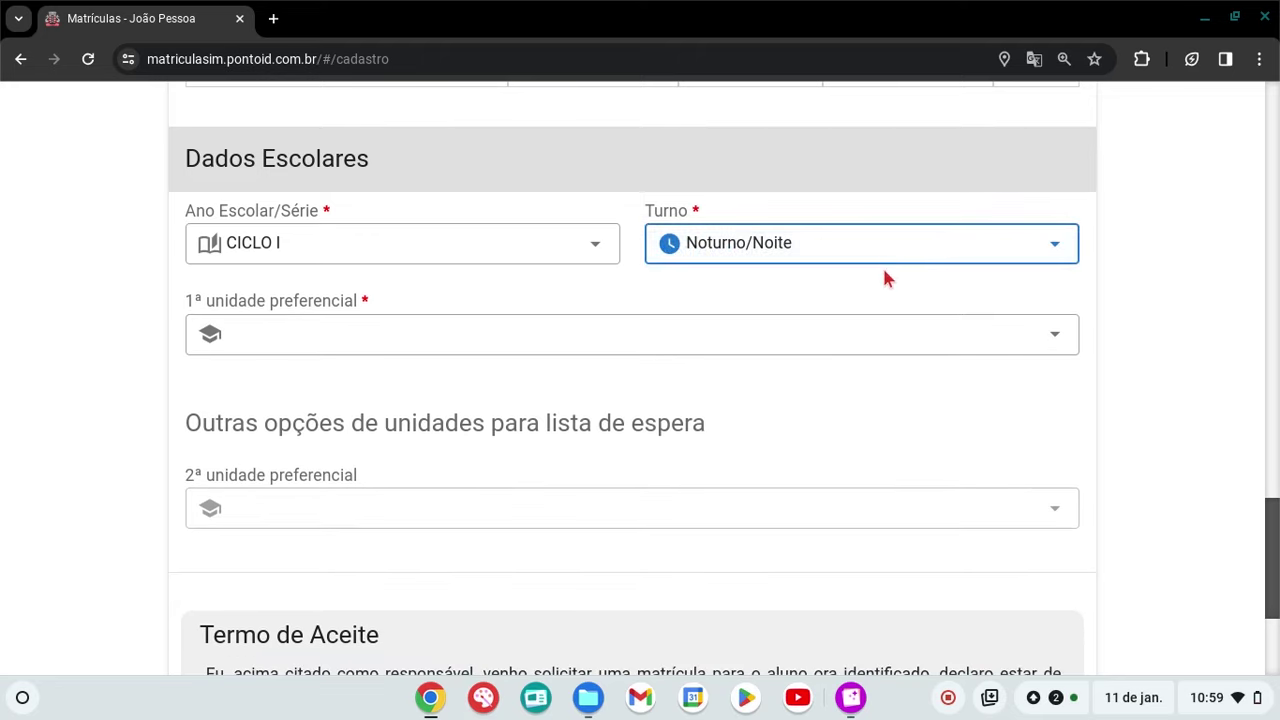
Choose EM ALMIRANTE BARROSO as 1ª and EM COMENDADOR CICERO LEITE as 2ª unidade preferencial
click(1055, 335)
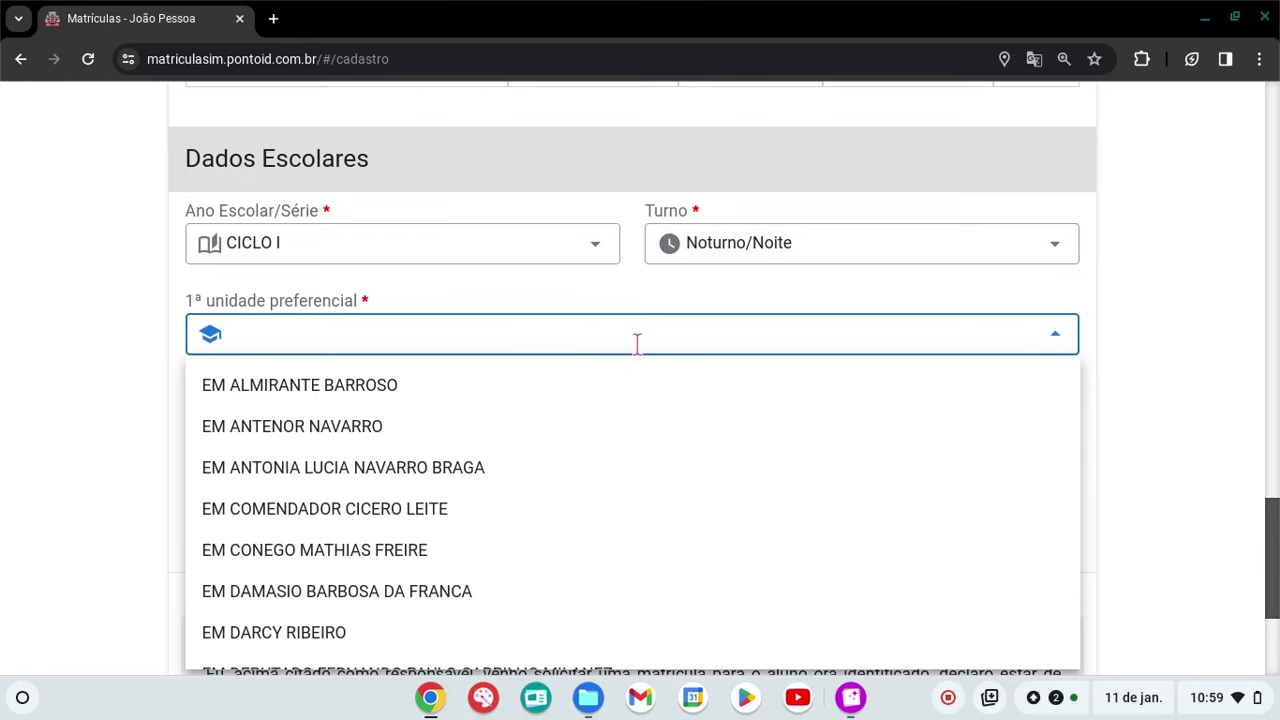
click(373, 397)
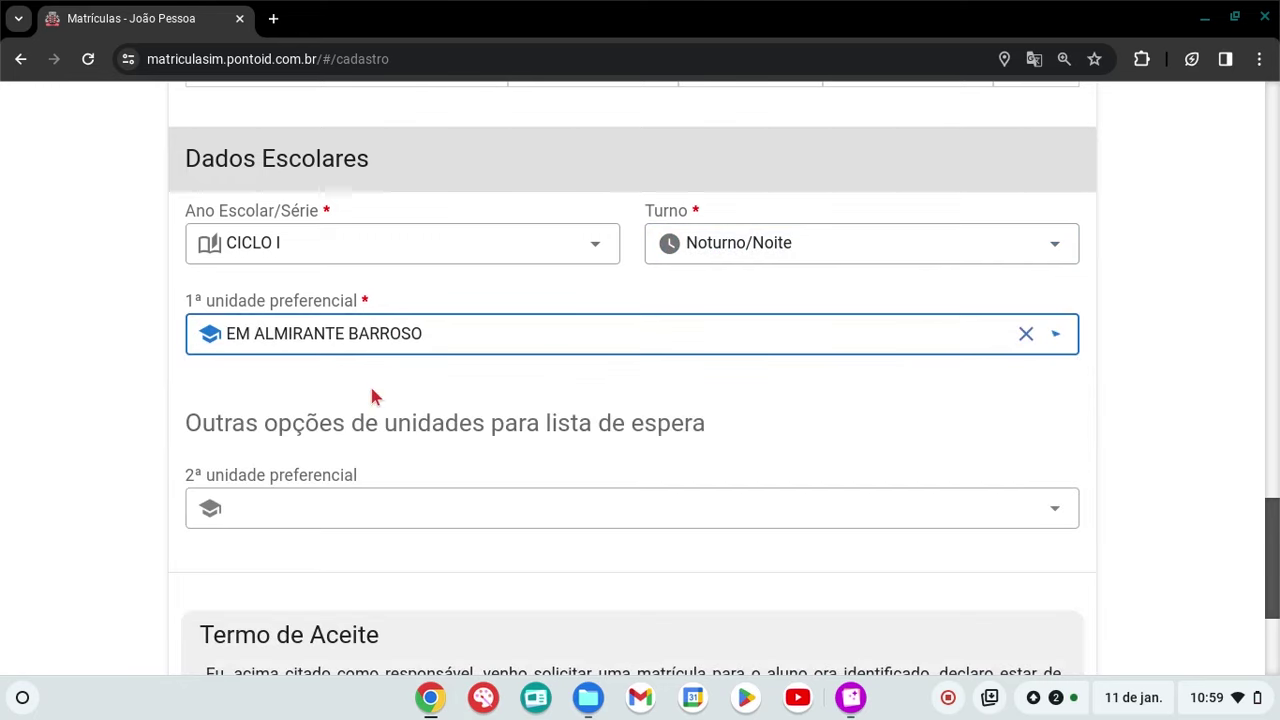
click(1005, 452)
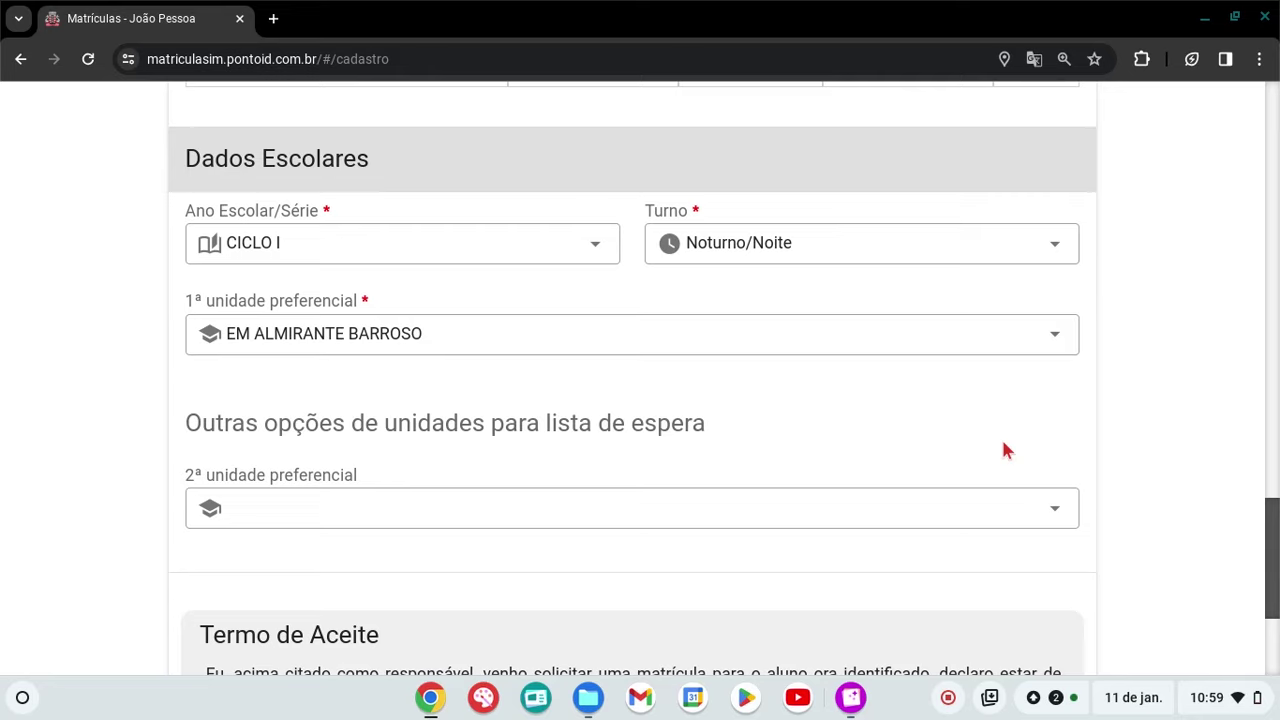
click(1040, 508)
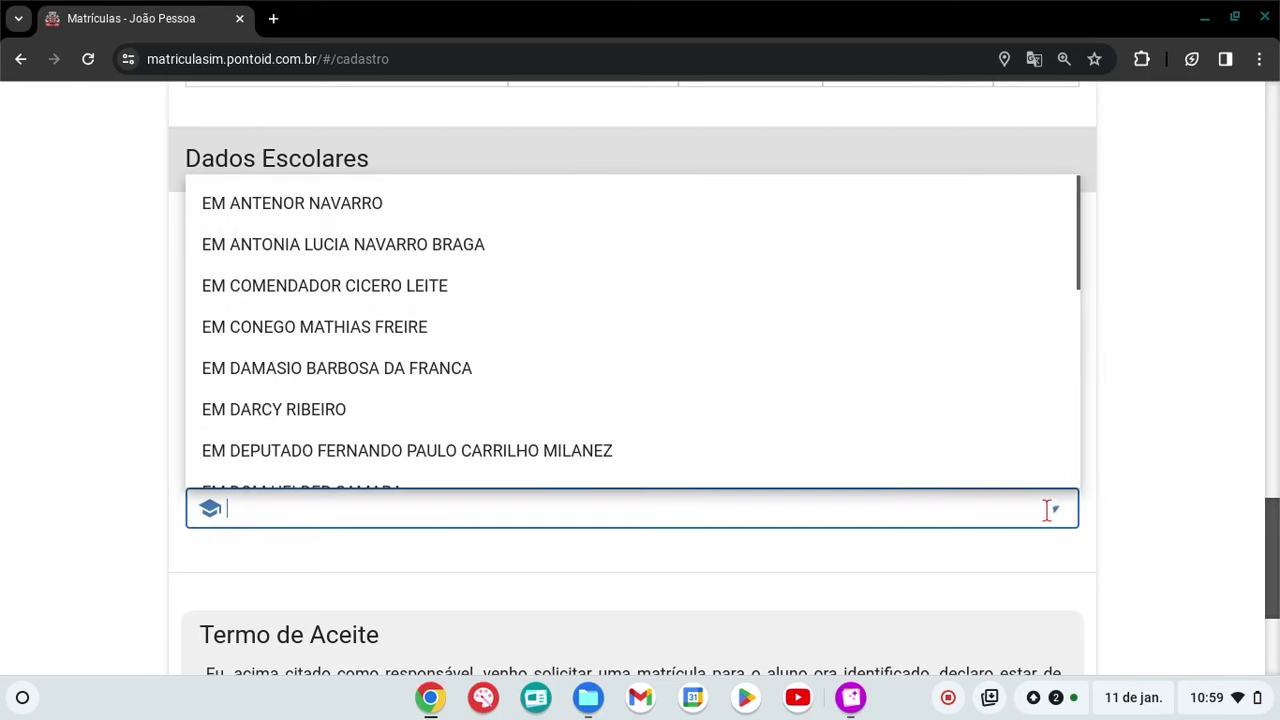
click(355, 290)
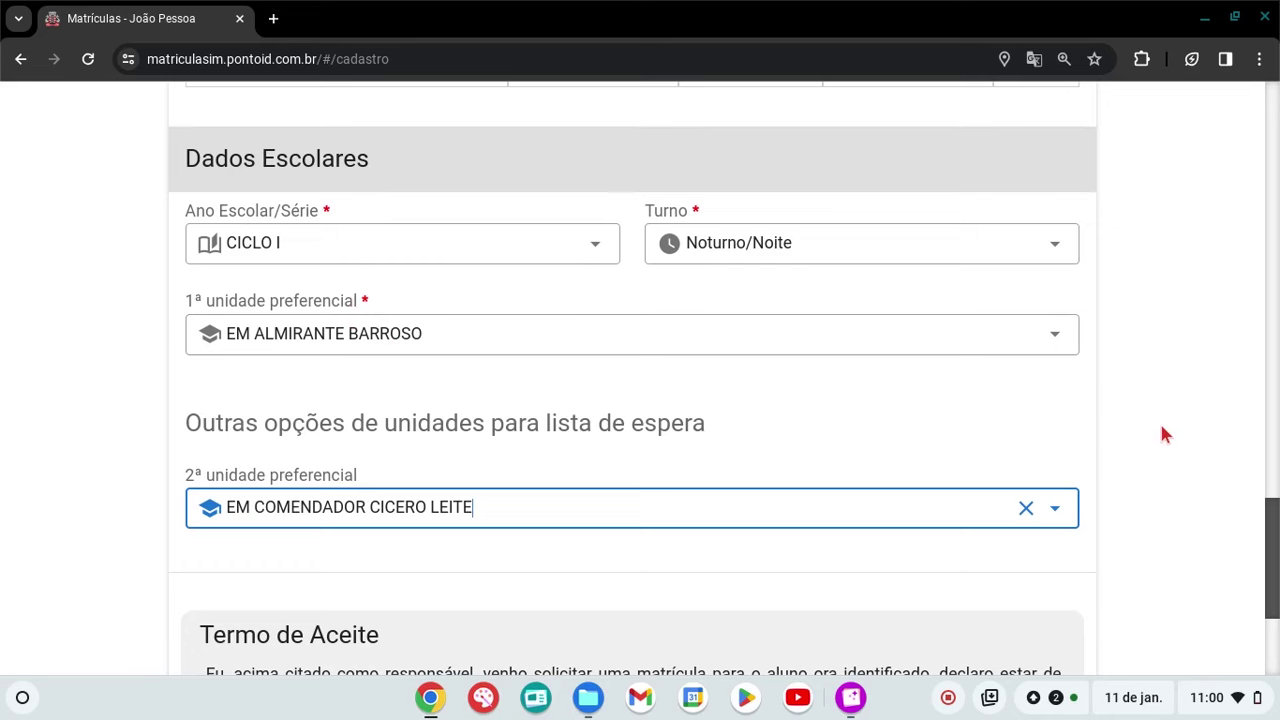
scroll(1165, 430, down, 3)
scroll(1163, 434, down, 2)
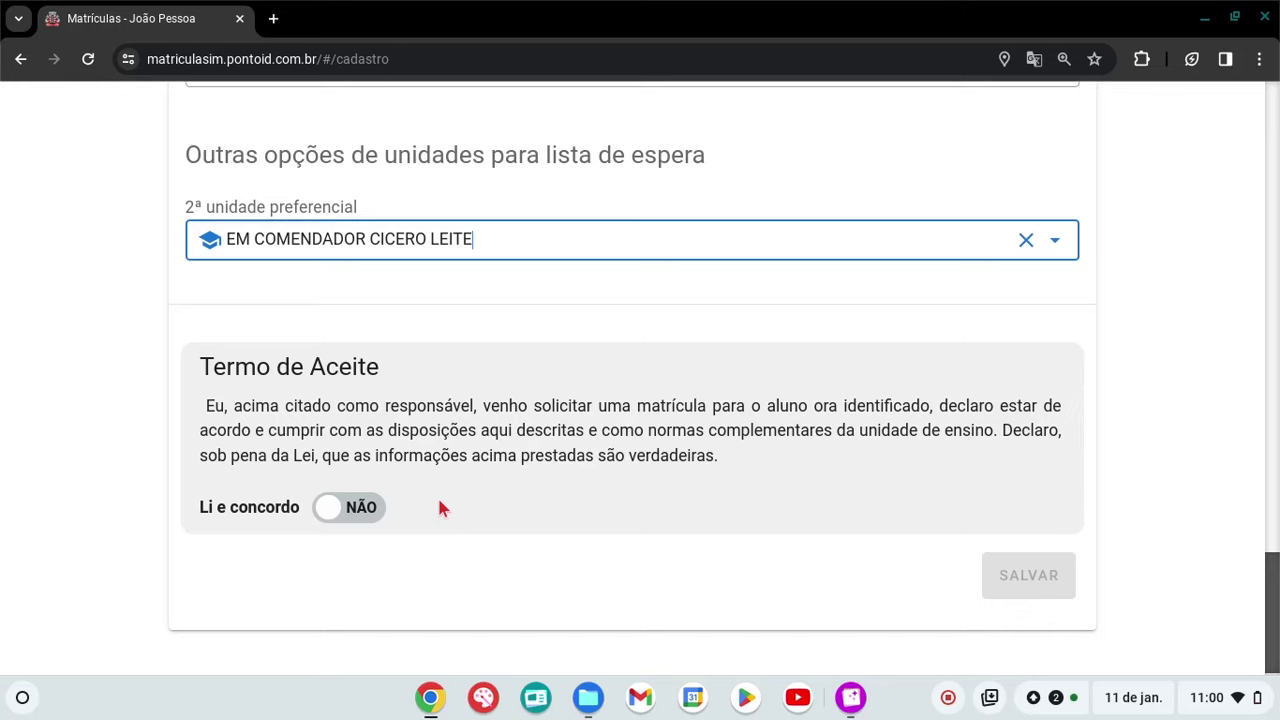
Switch 'Li e concordo' to SIM, save the enrollment and confirm the Sucesso! message
click(373, 516)
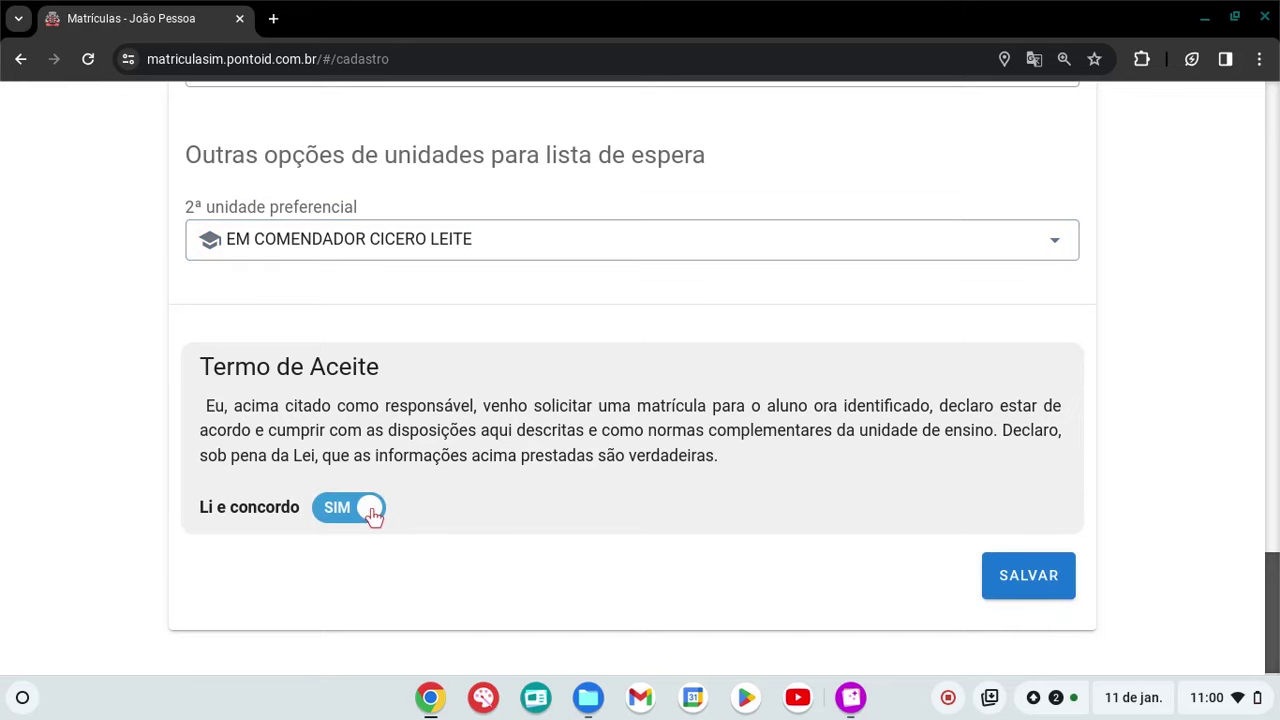
click(1049, 588)
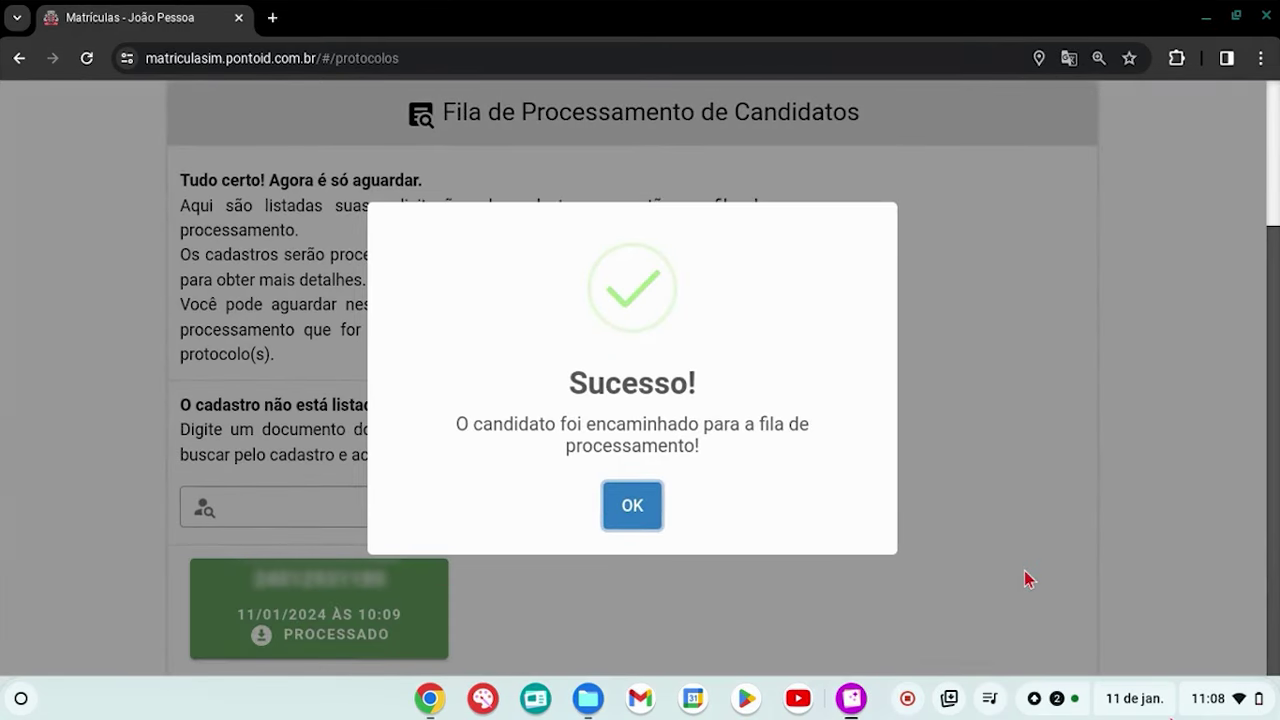
scroll(1026, 578, down, 2)
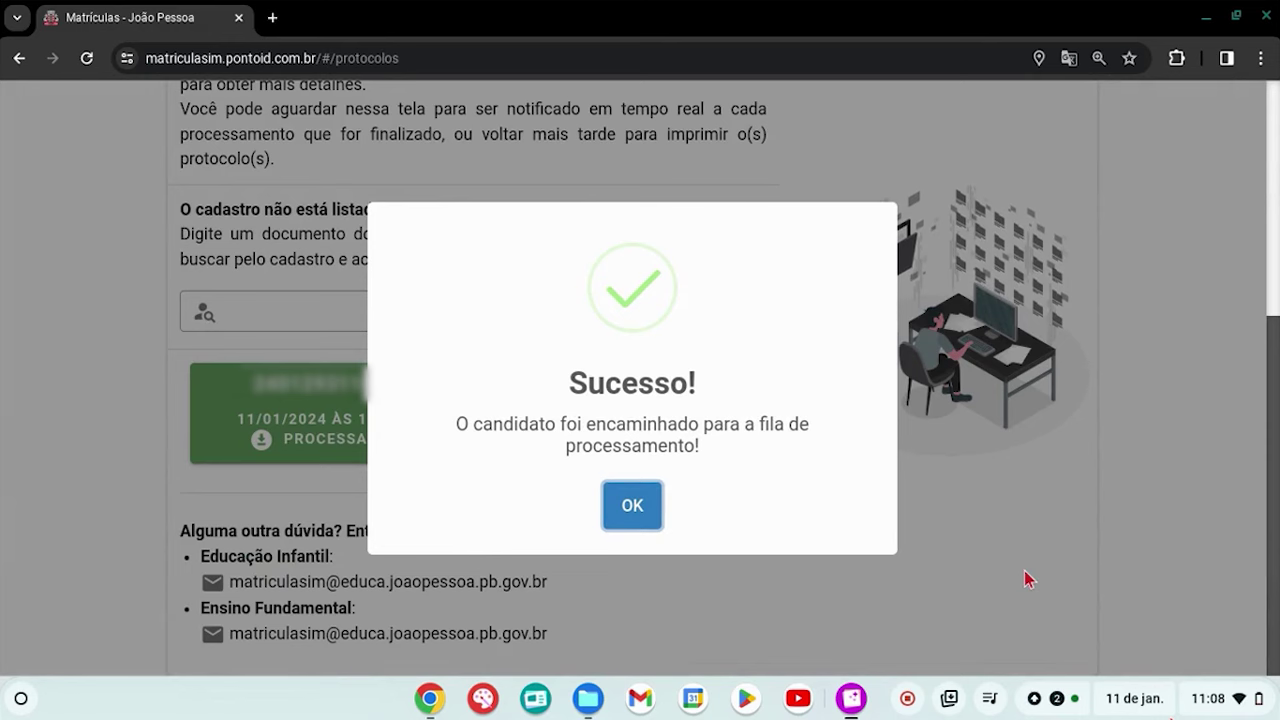
click(633, 507)
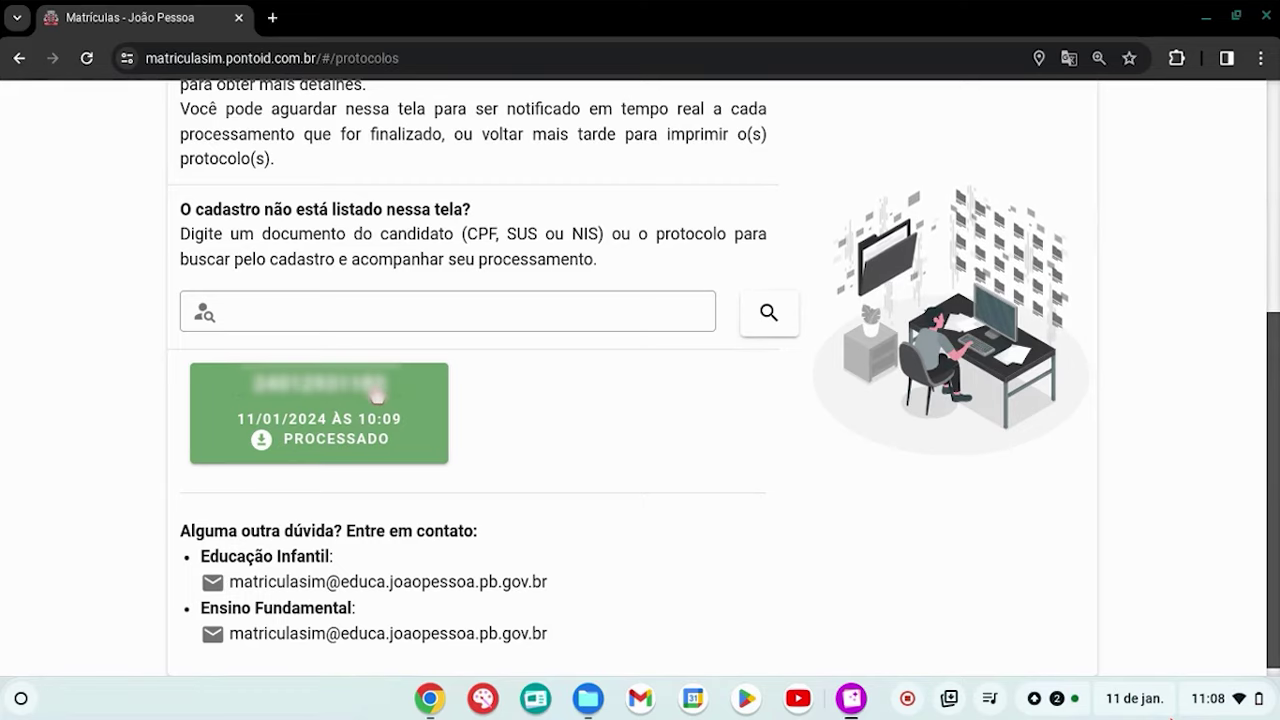
Download the processed protocol and open the 2024 Comprovante de Pretensão de Vaga PDF
click(377, 395)
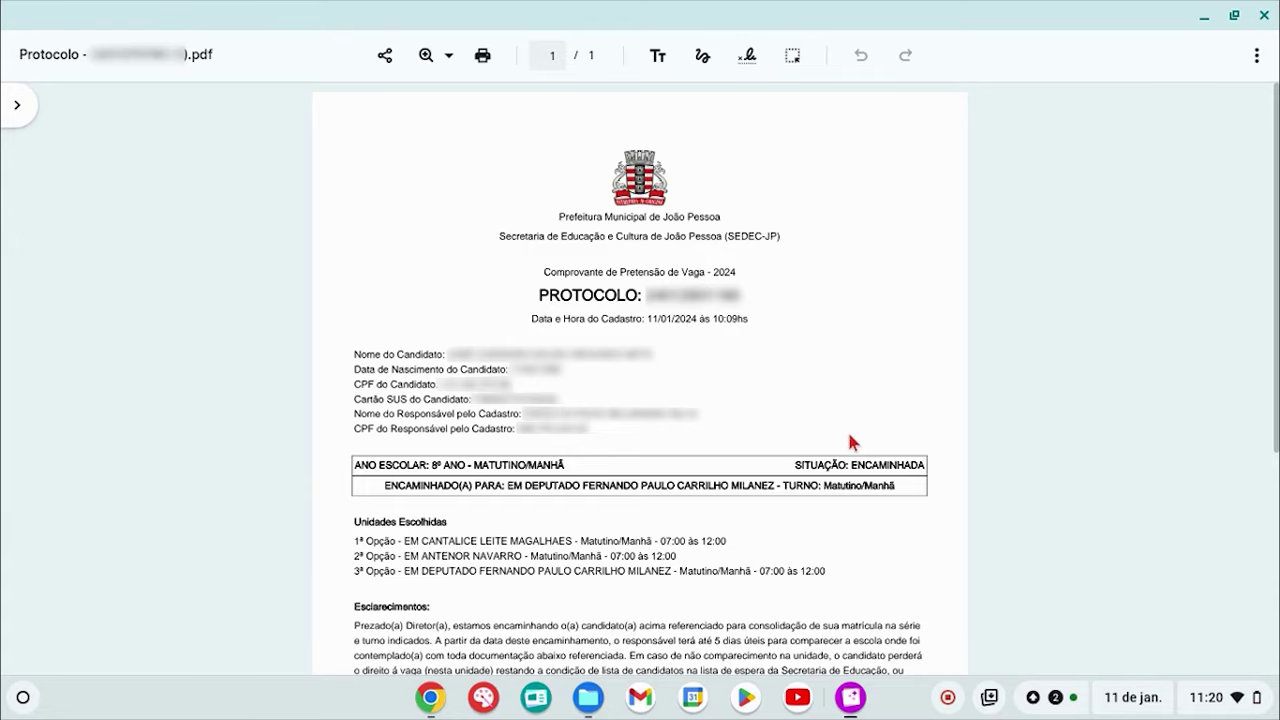
double_click(874, 458)
click(861, 518)
scroll(860, 515, down, 4)
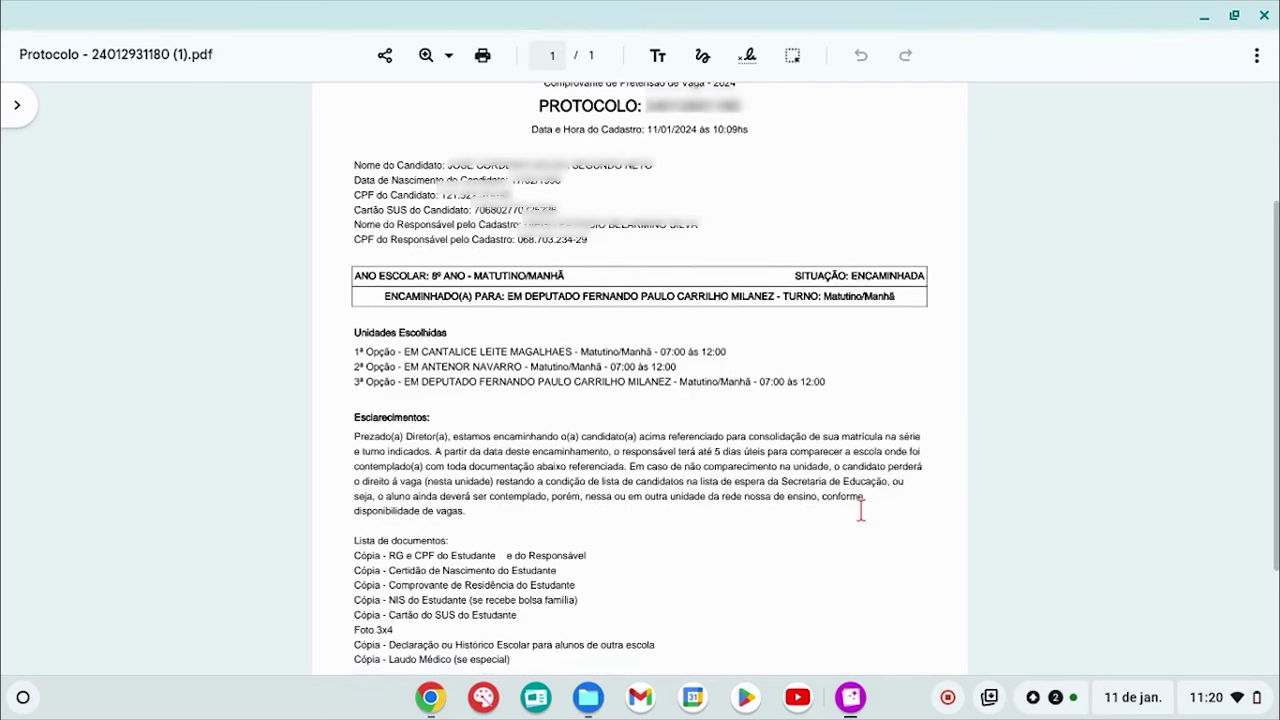